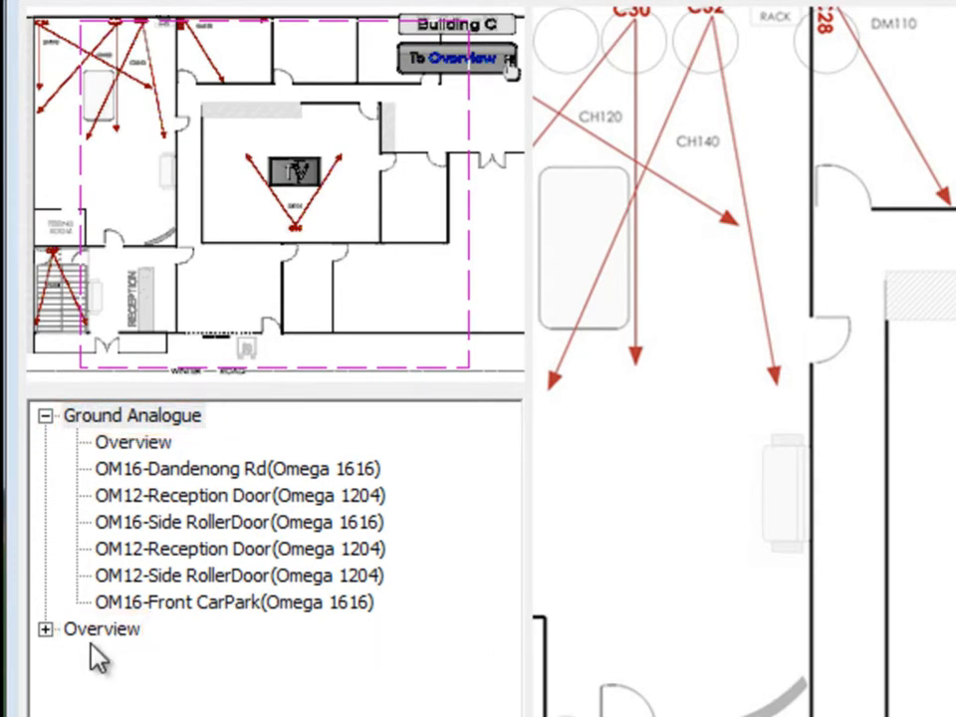
- Replace the Ground Analogue map's background picture with hotel_plan_20120522 from the Data (E:) drive
click(103, 630)
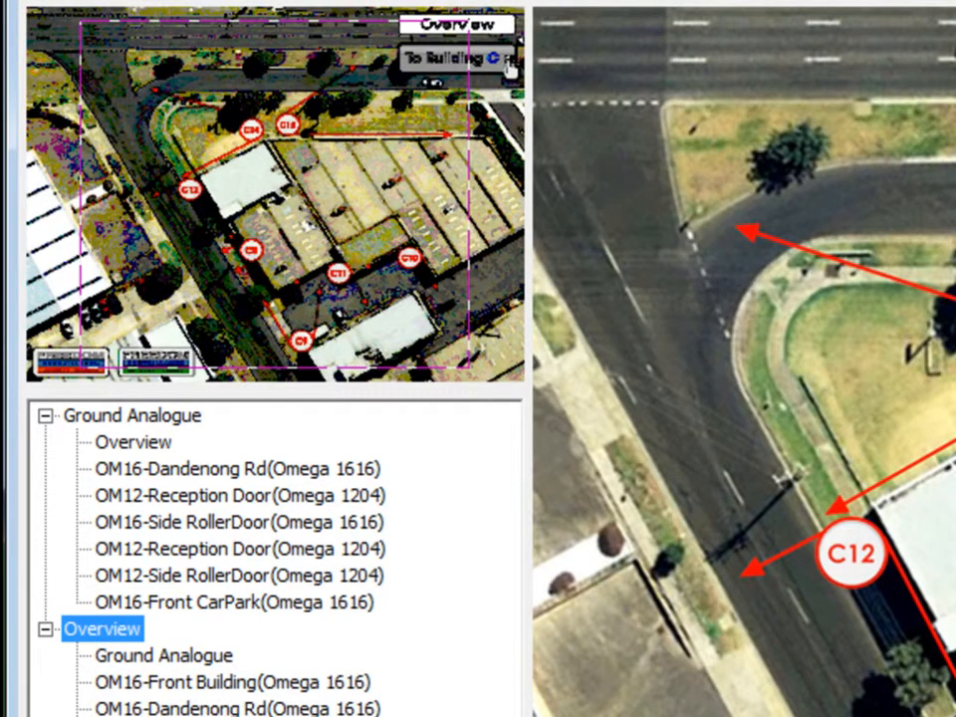
double_click(121, 422)
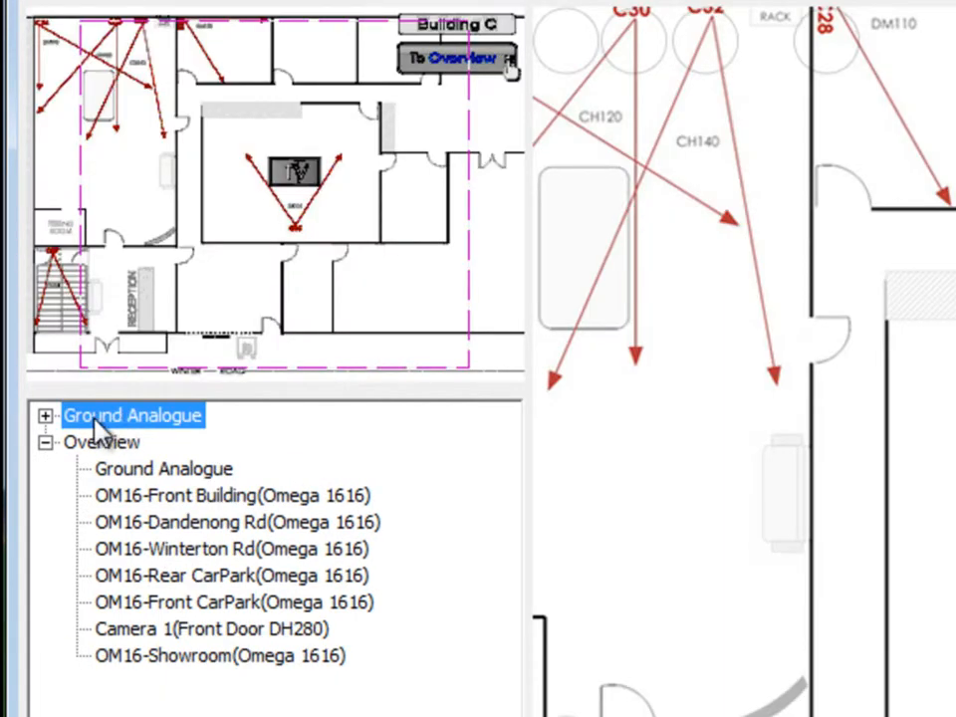
right_click(155, 422)
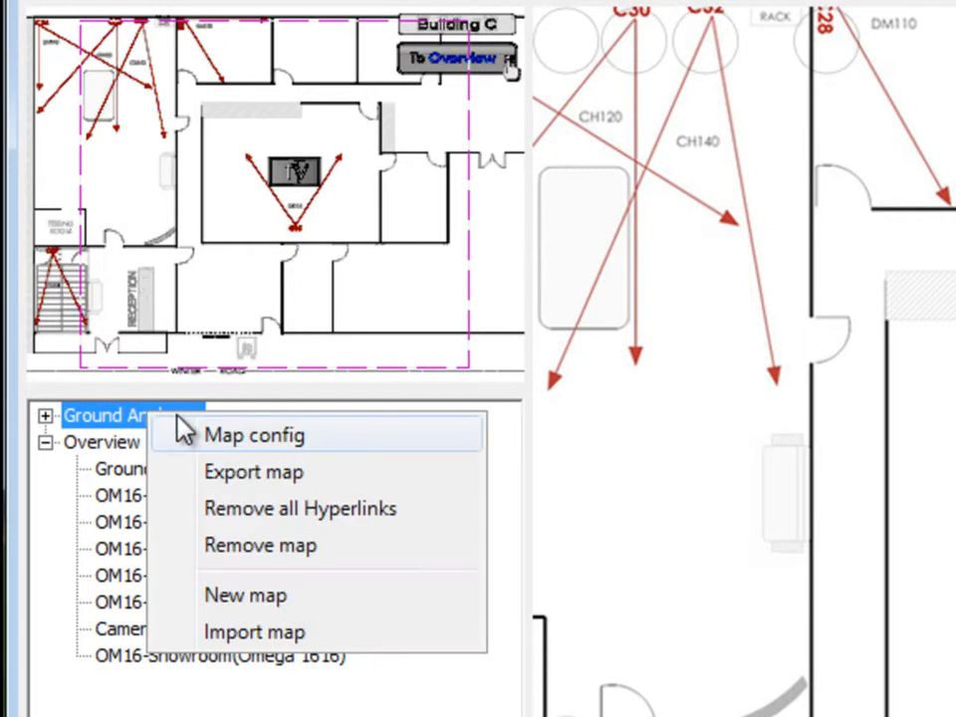
click(305, 444)
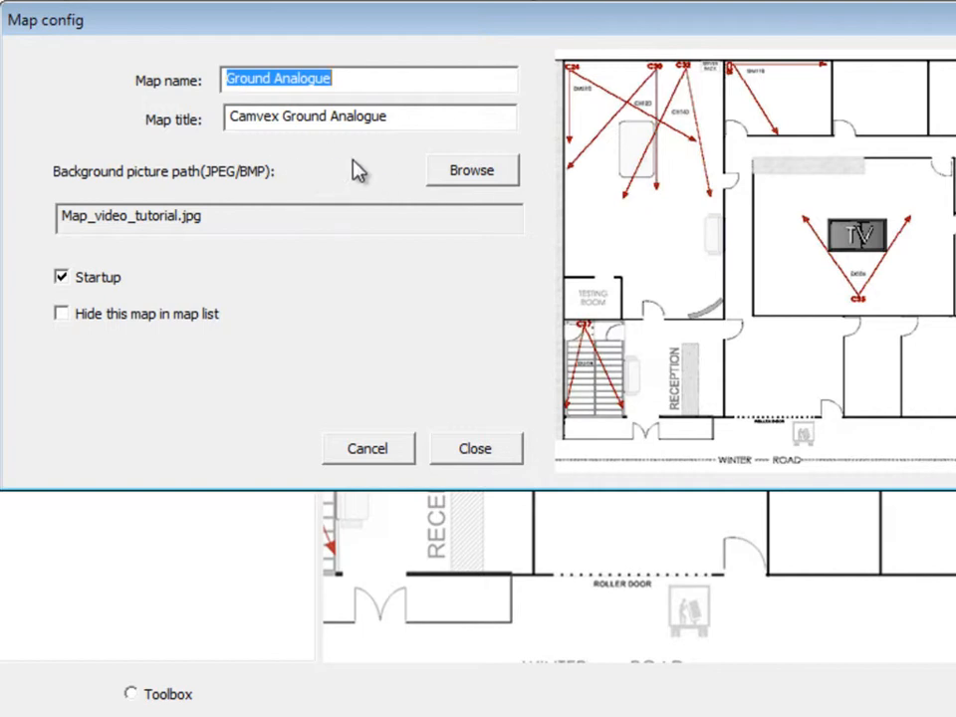
click(490, 177)
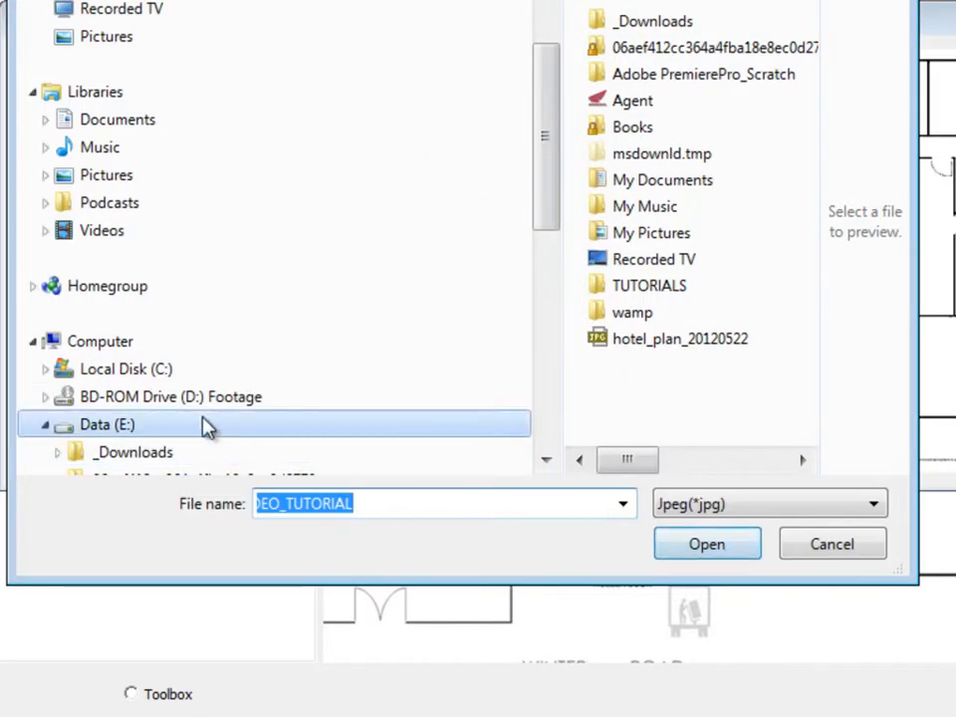
click(119, 370)
click(133, 426)
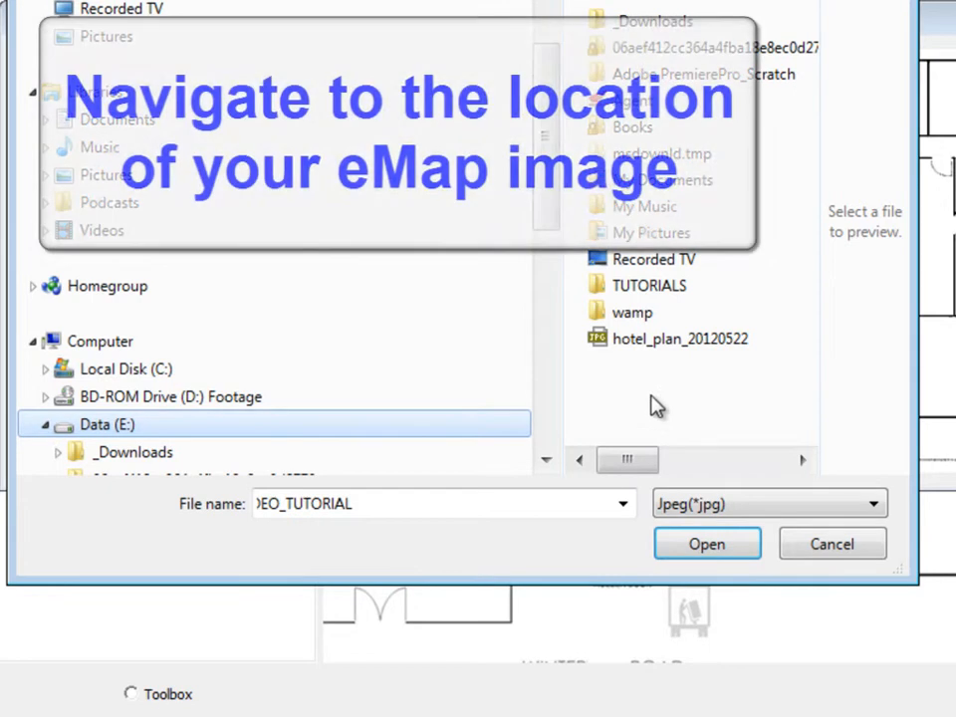
click(672, 343)
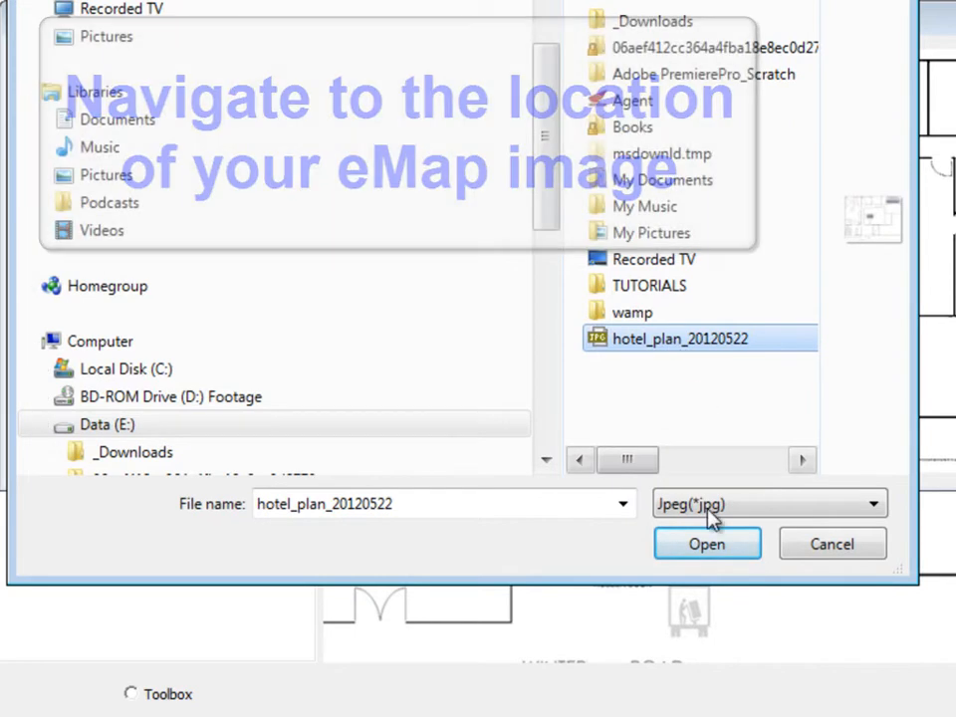
click(738, 545)
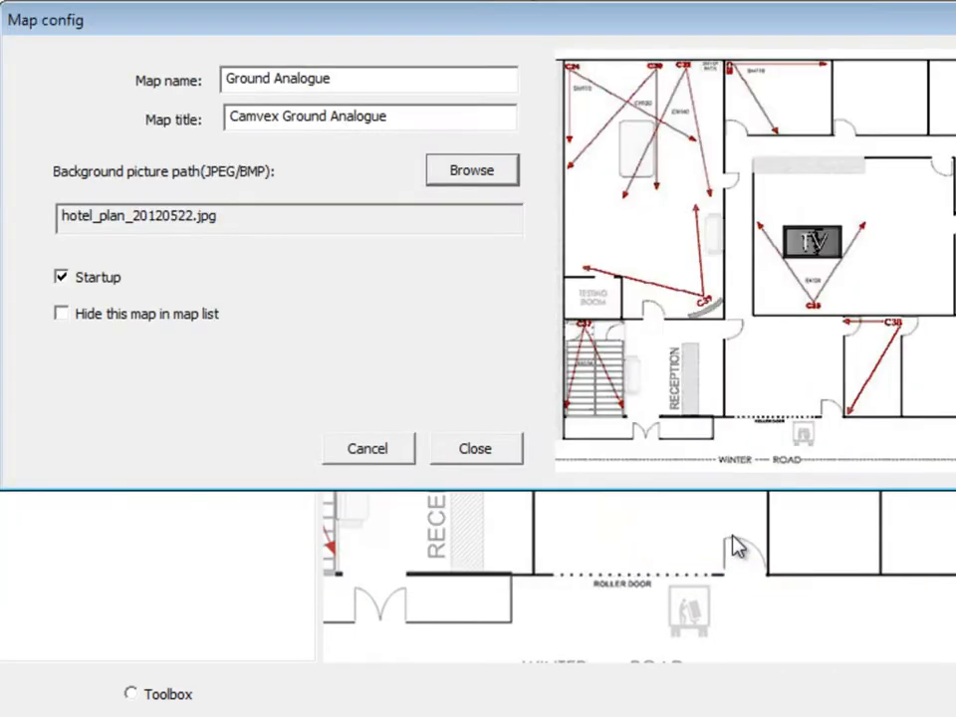
click(485, 450)
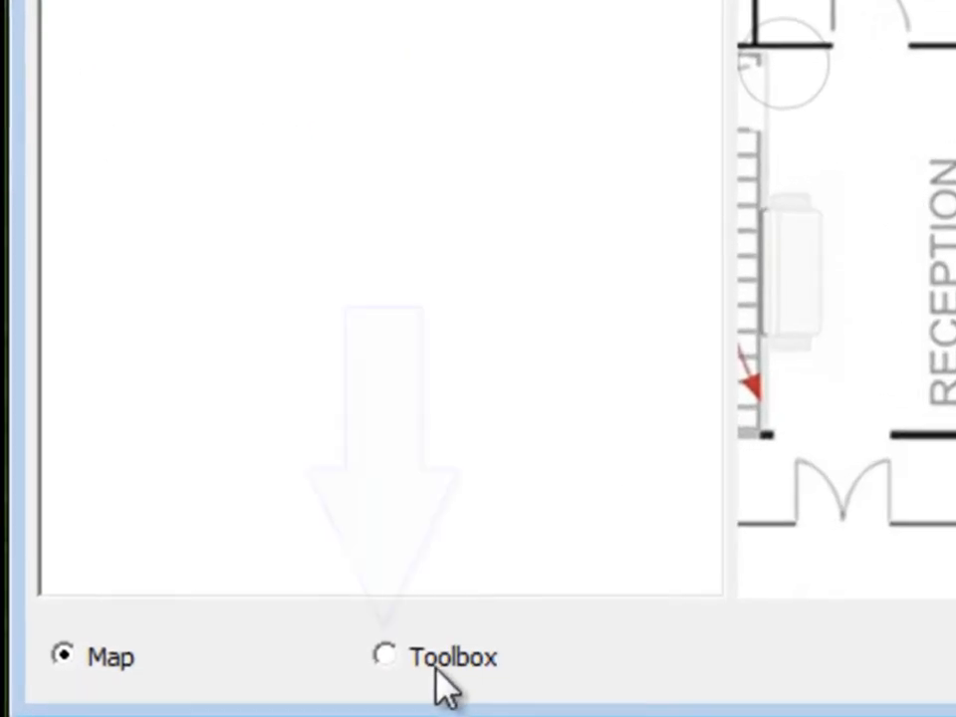
- Place a camera node on the C39 label of the map and give it the default white circle icon
click(384, 655)
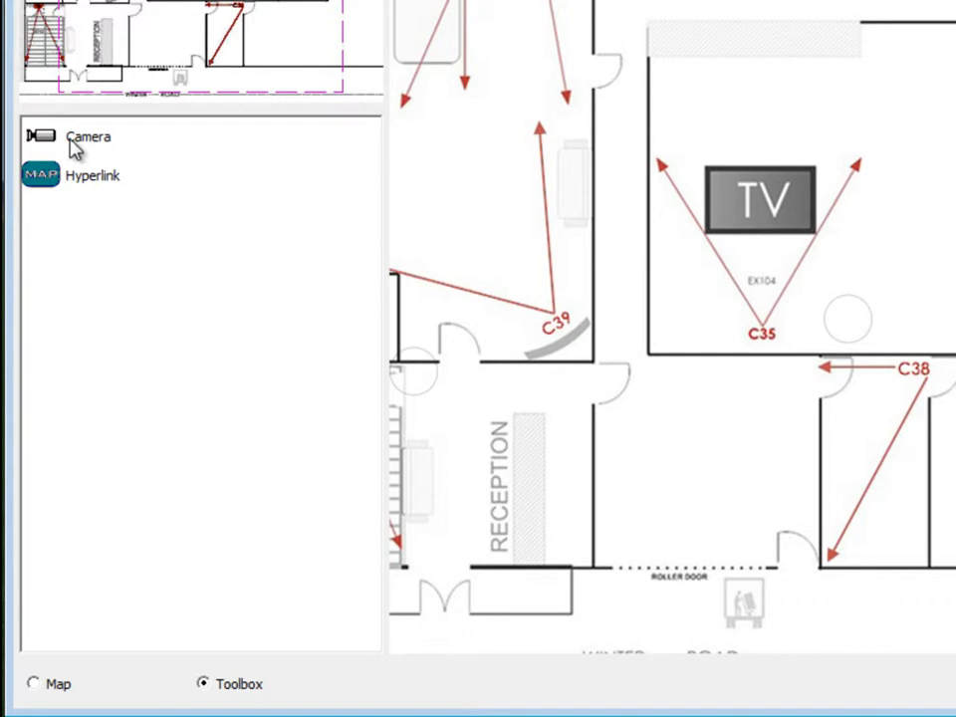
drag(45, 143, 561, 334)
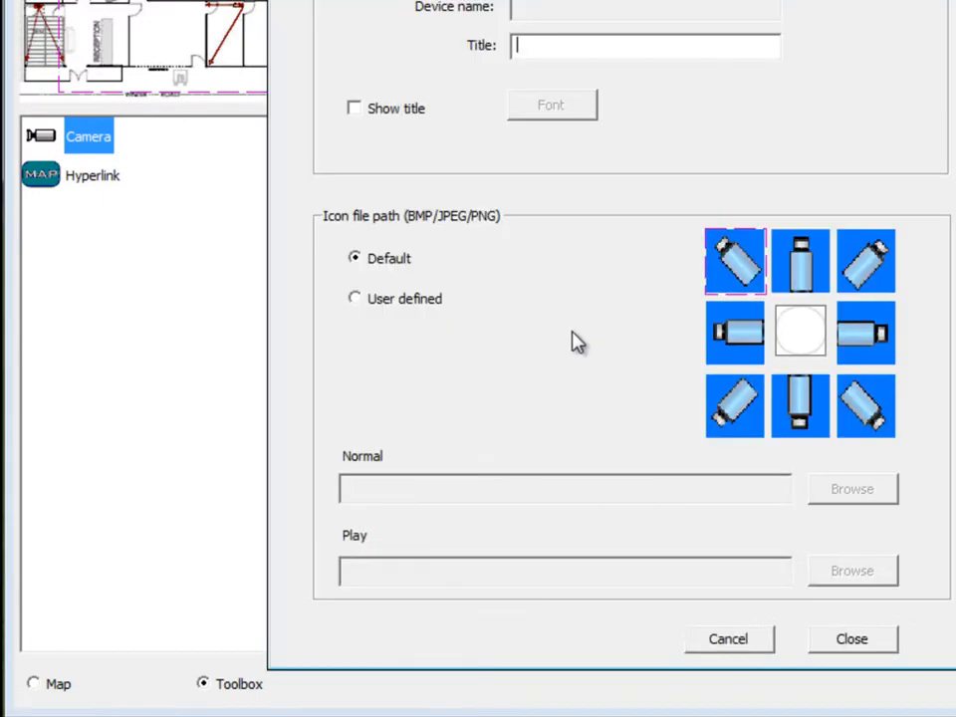
click(742, 277)
click(804, 338)
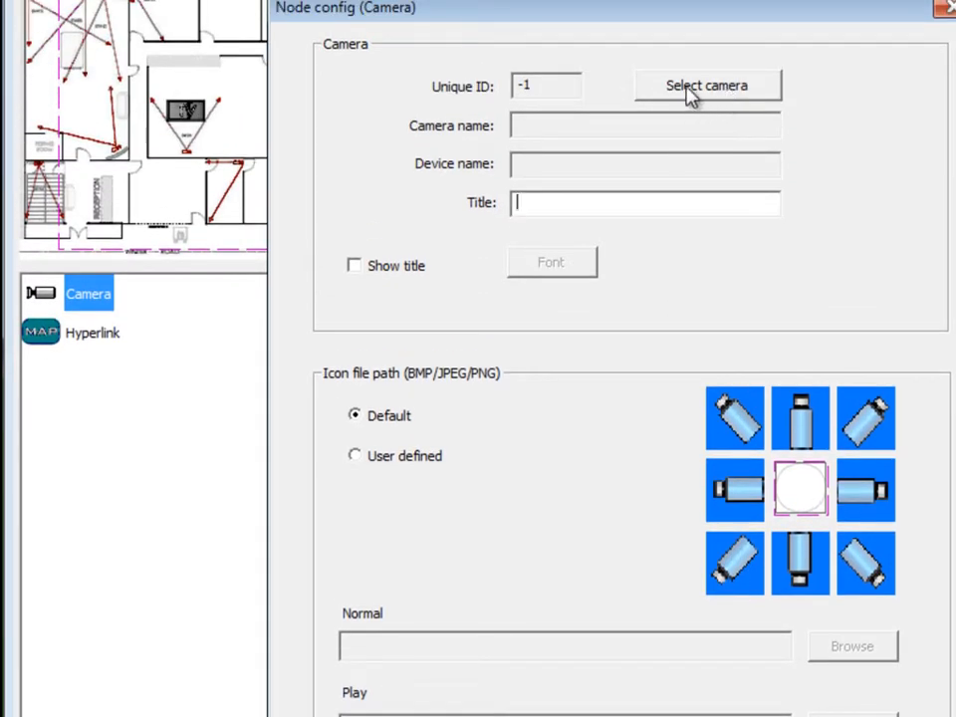
- Link the new C39 node to the OM16-Reception camera on the Omega 1616 device
click(756, 94)
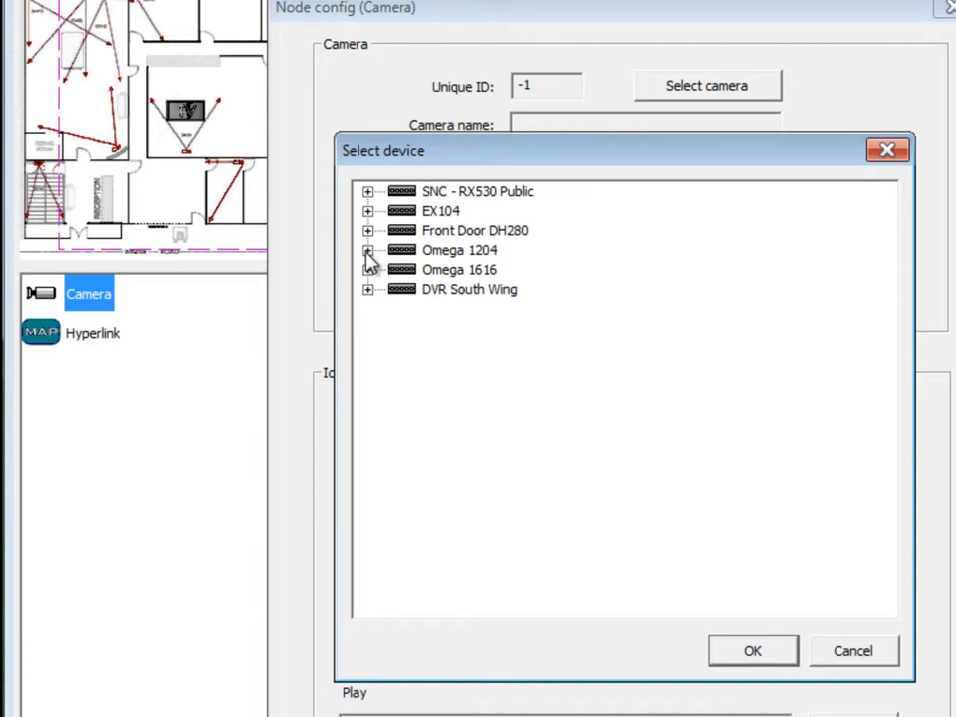
click(368, 269)
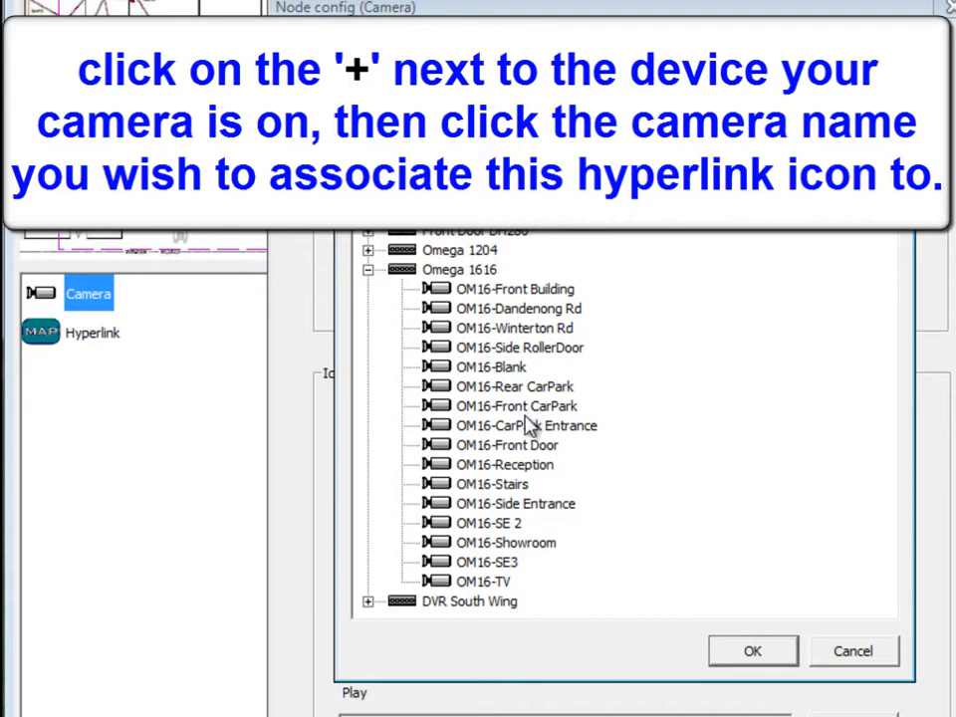
click(532, 468)
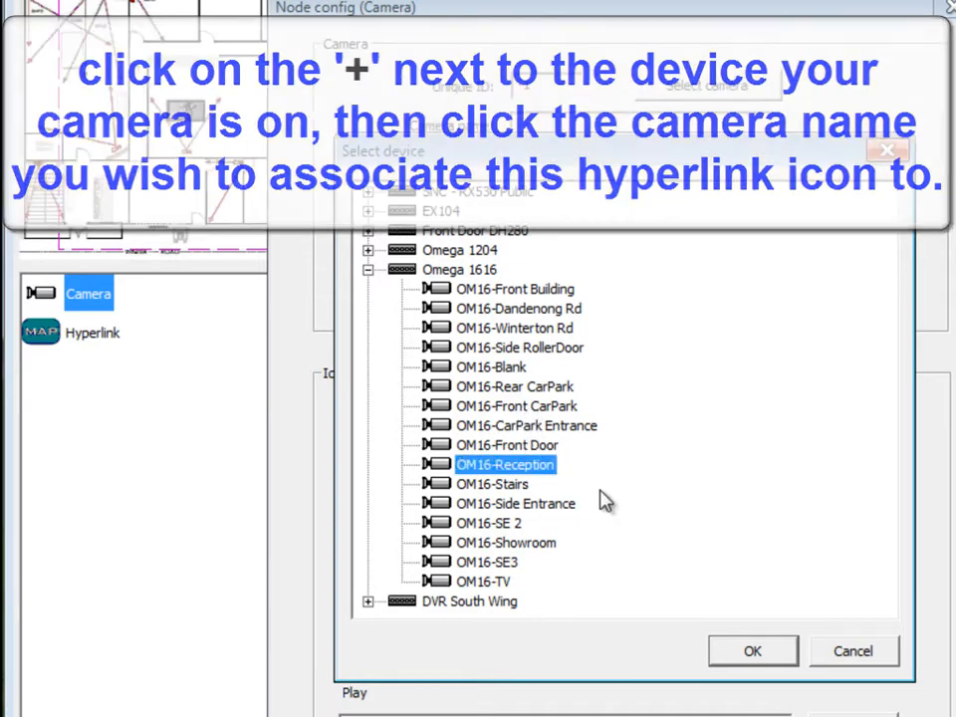
click(754, 652)
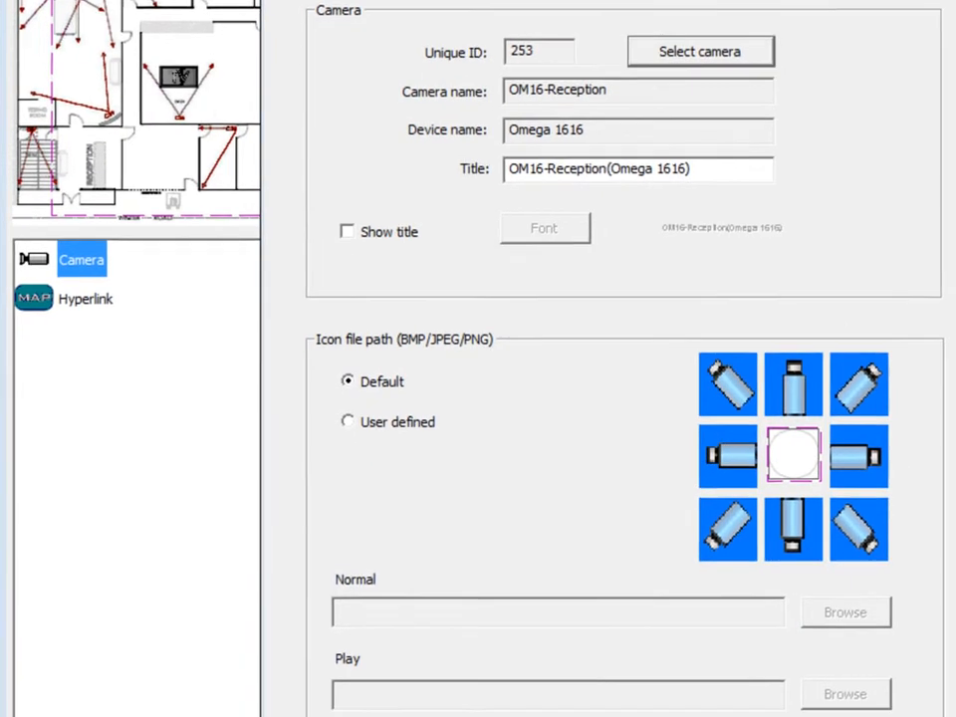
click(854, 700)
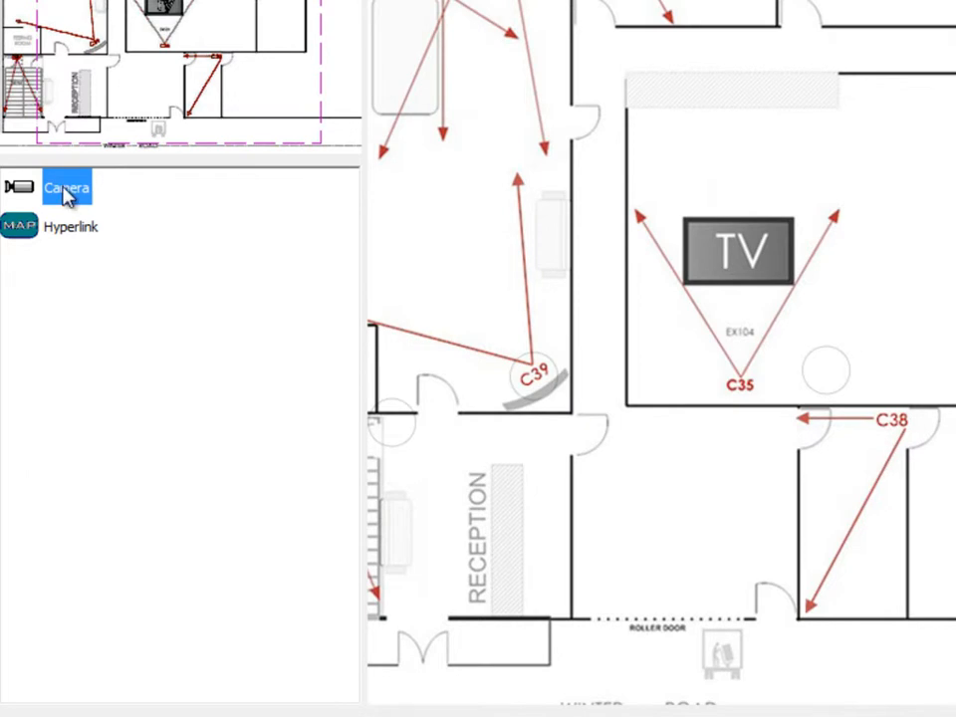
- Add a camera node with the white circle icon at C38 and link it to OM12-Side RollerDoor on Omega 1204
mouse_move(58, 194)
mouse_down()
mouse_move(81, 196)
mouse_move(308, 312)
mouse_move(885, 422)
mouse_move(896, 435)
mouse_up()
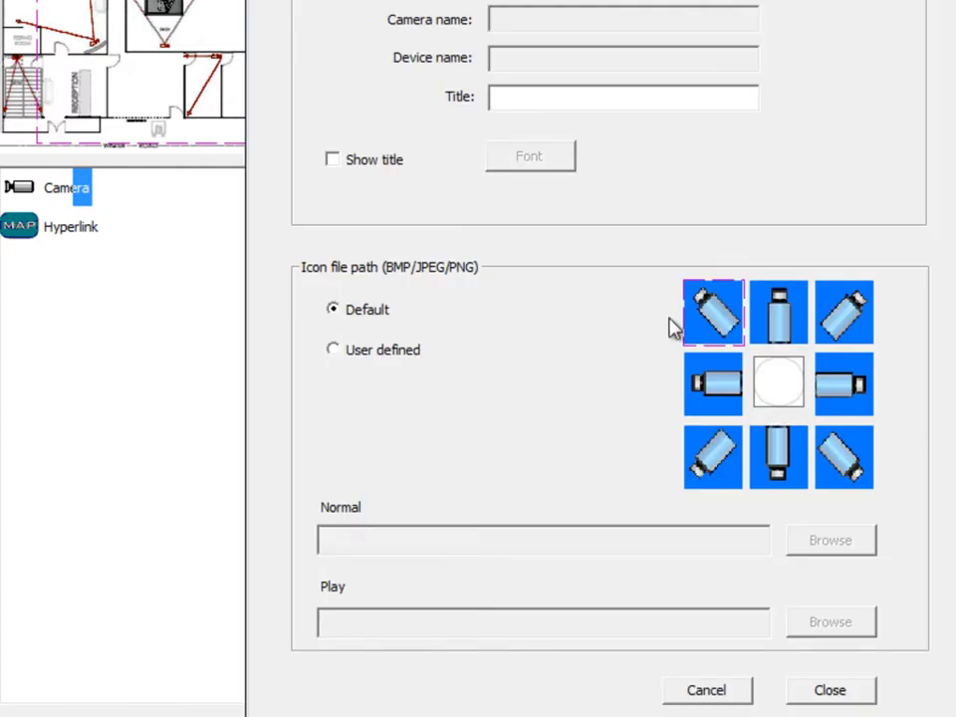
click(787, 388)
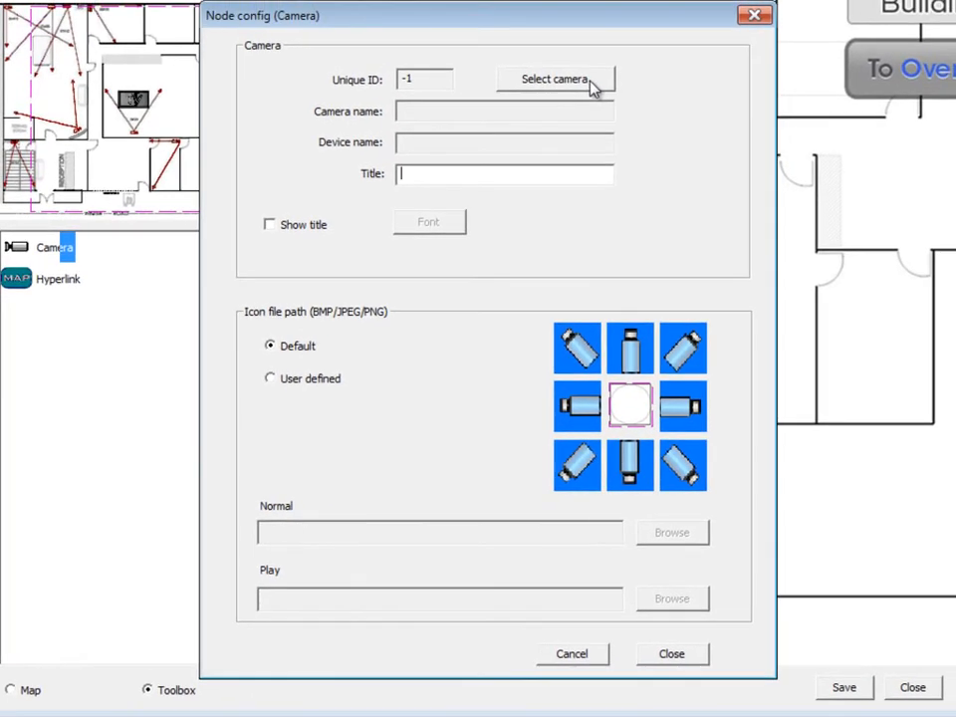
click(594, 88)
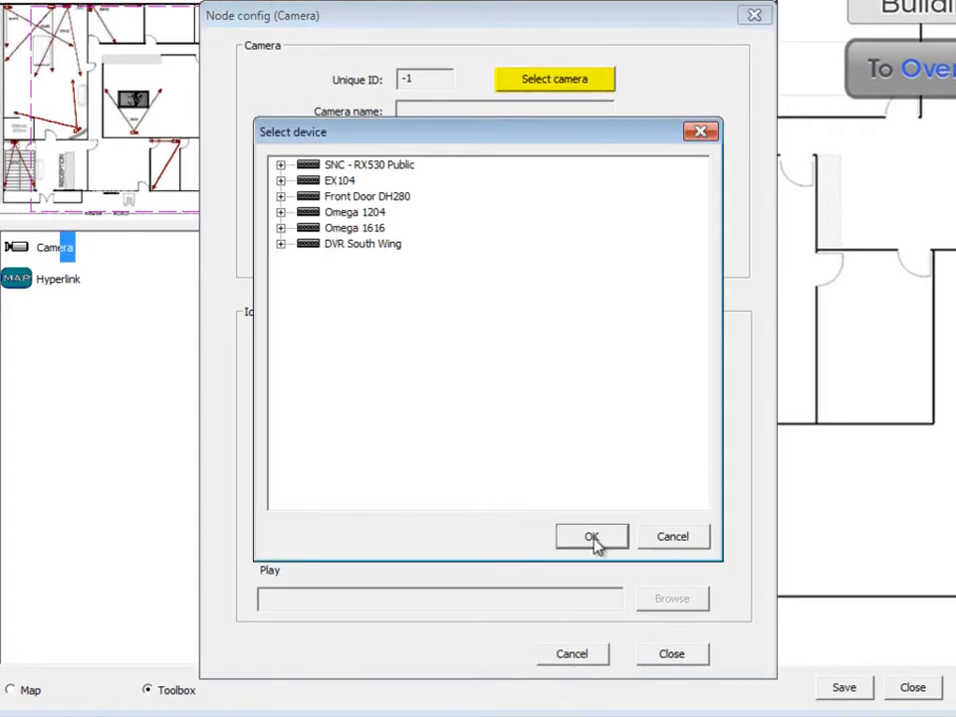
click(282, 213)
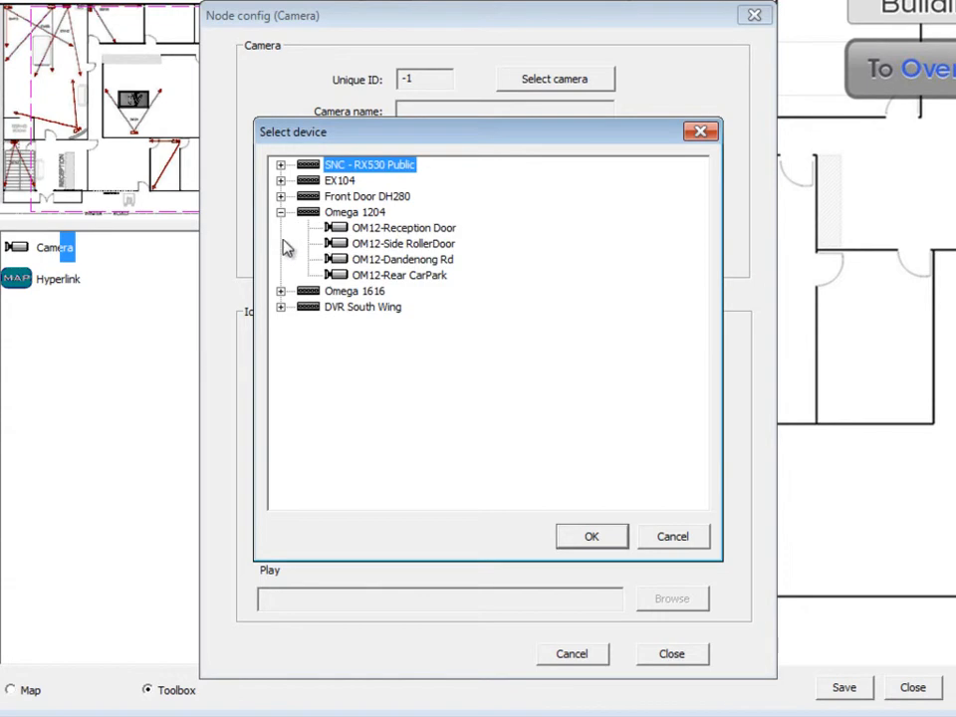
click(399, 244)
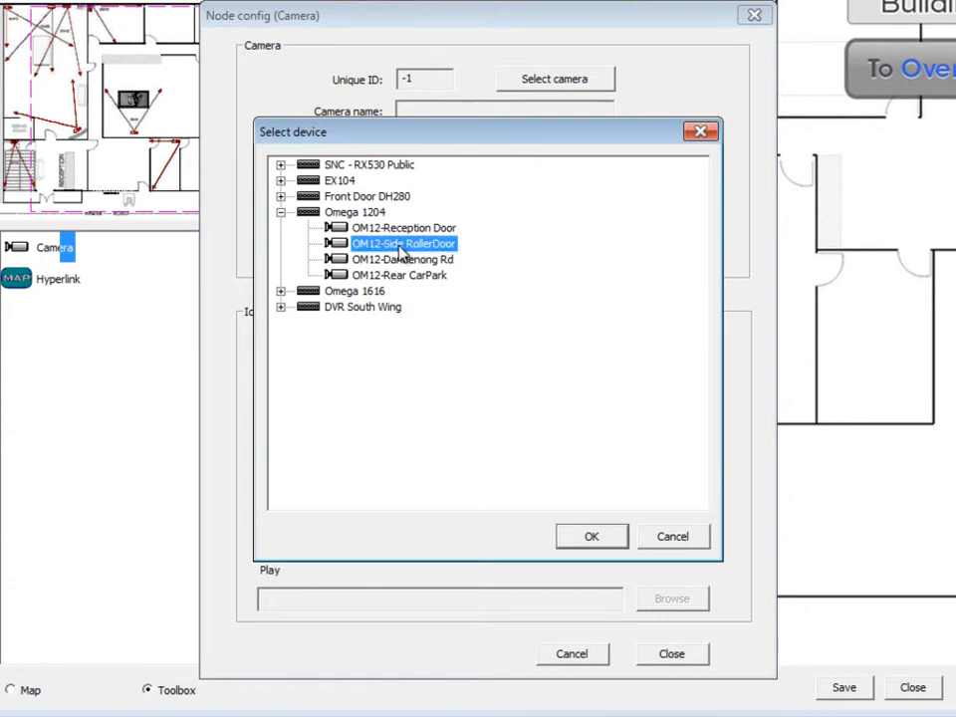
click(592, 552)
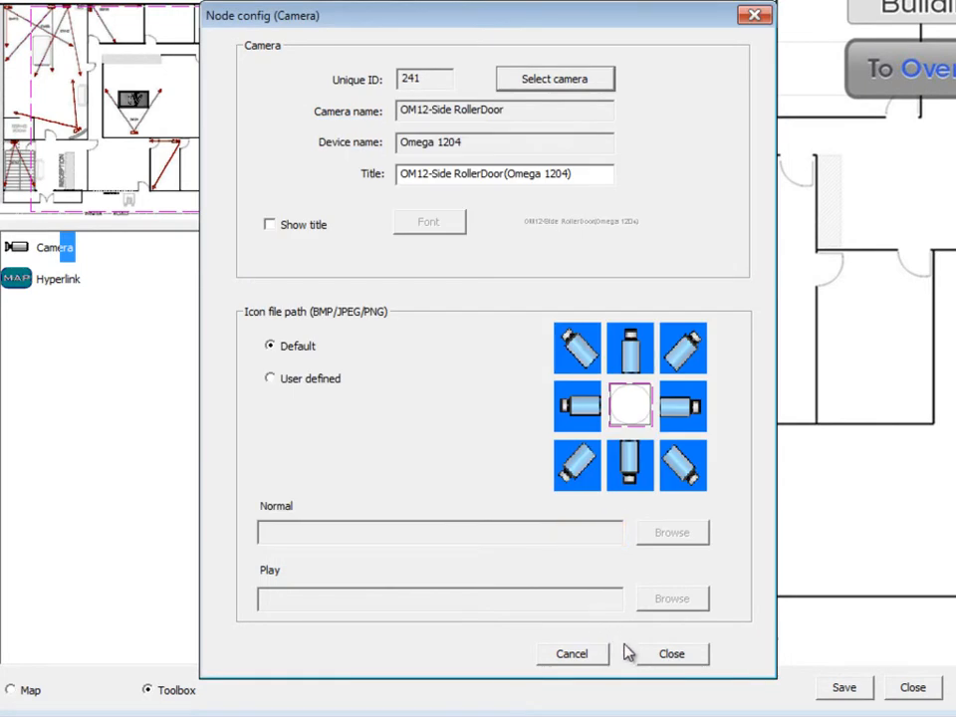
click(683, 657)
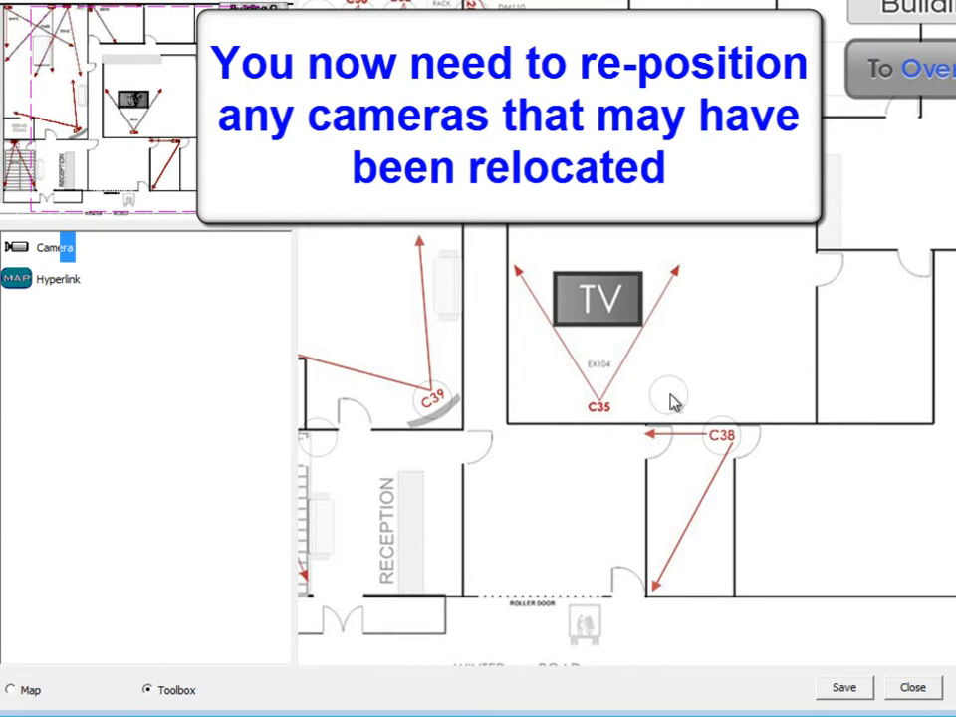
- Move the misplaced camera node in the TV room onto the C35 label, save the map, and close the map windows
drag(670, 395, 602, 407)
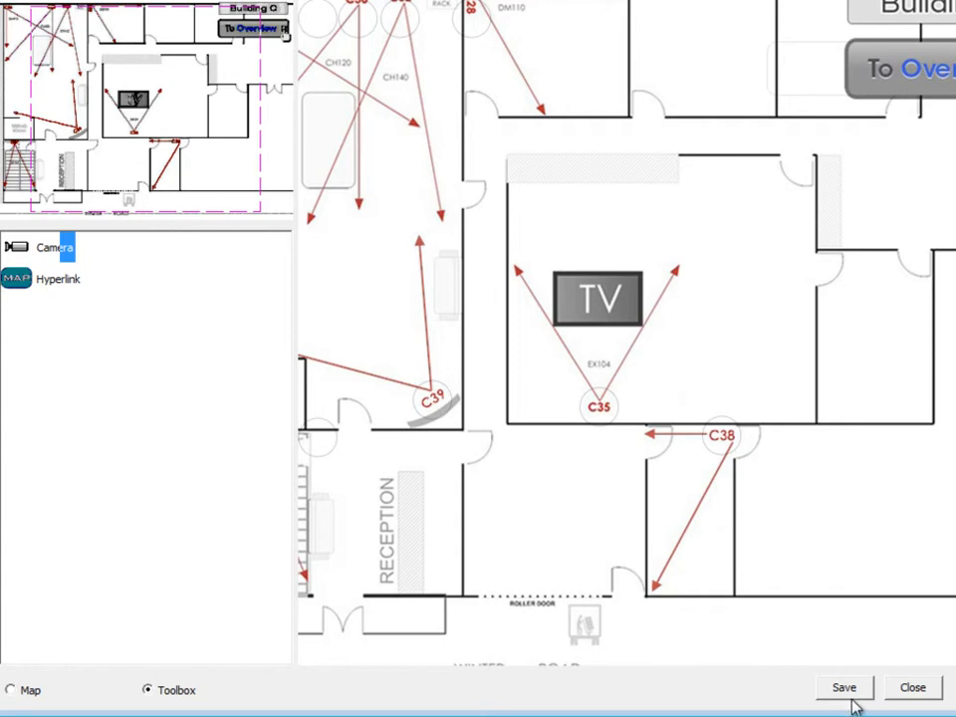
click(845, 689)
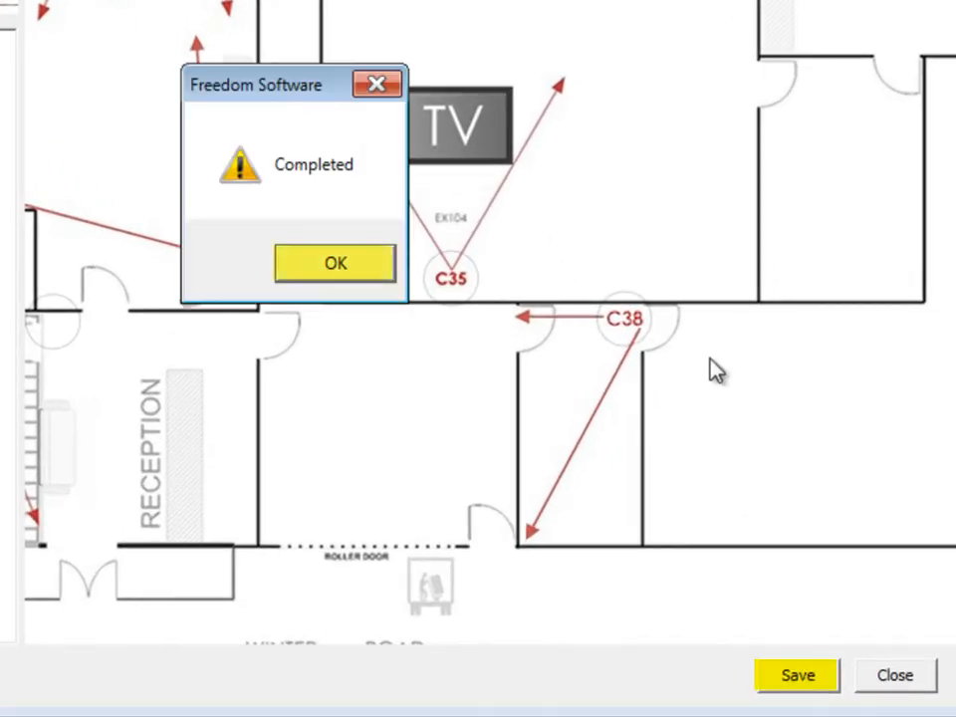
click(358, 277)
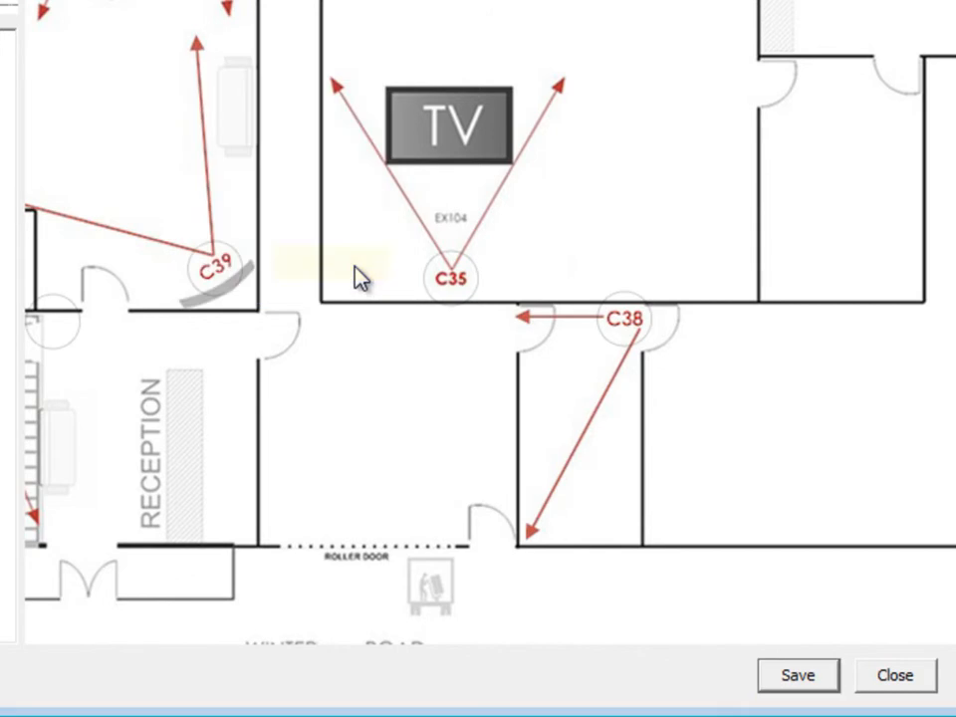
click(894, 675)
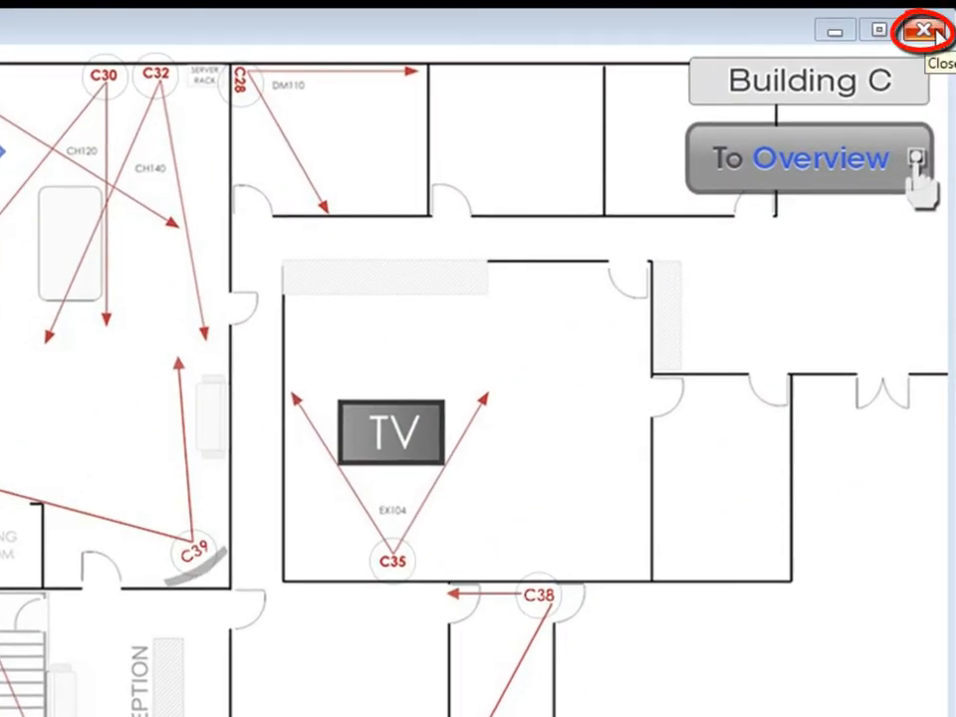
click(934, 33)
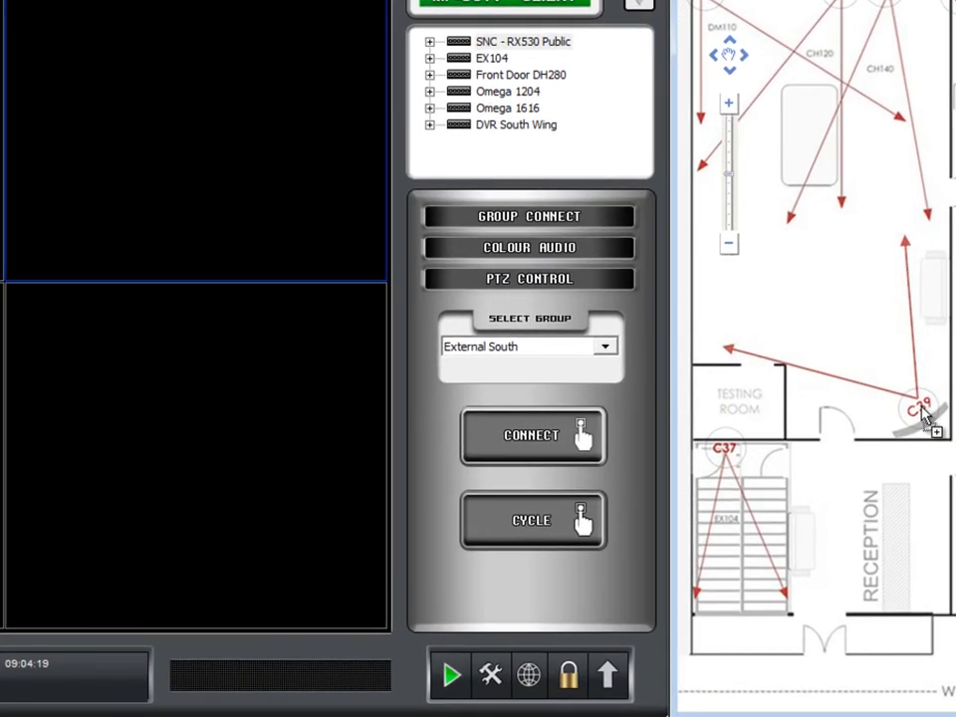
- Show the C39, C38 and C35 cameras from the E-map in the client's live video panes
drag(922, 413, 181, 396)
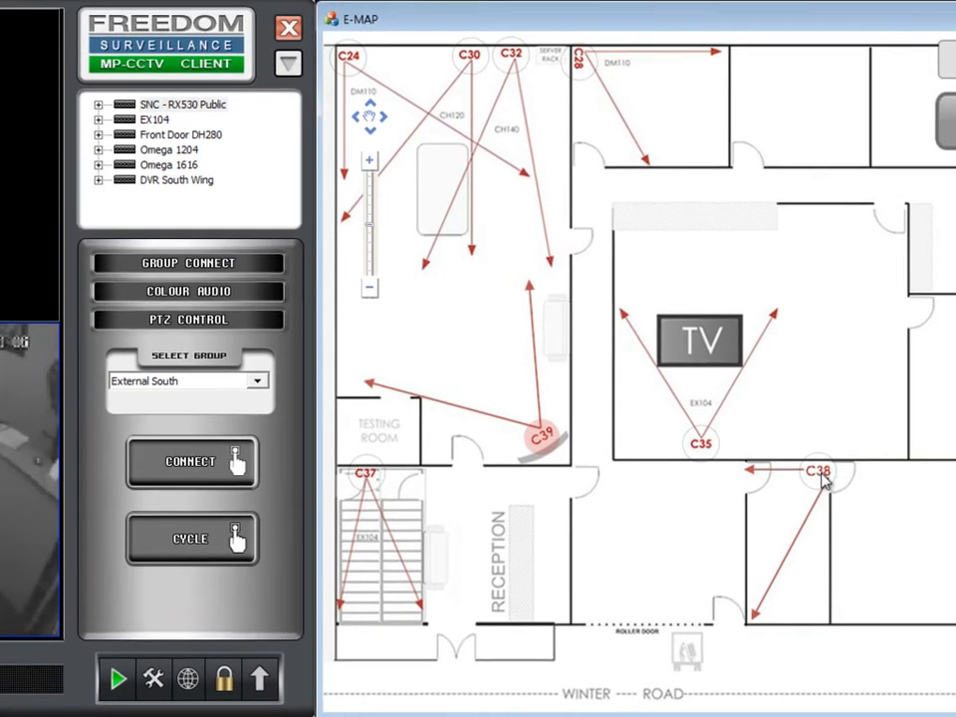
drag(821, 477, 15, 279)
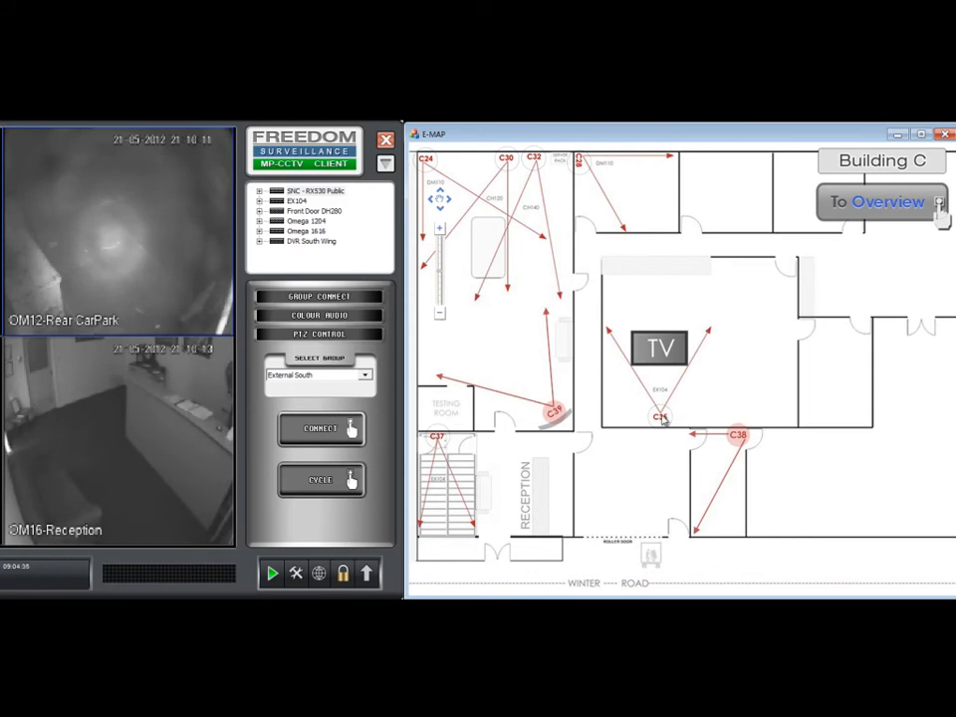
drag(663, 420, 145, 419)
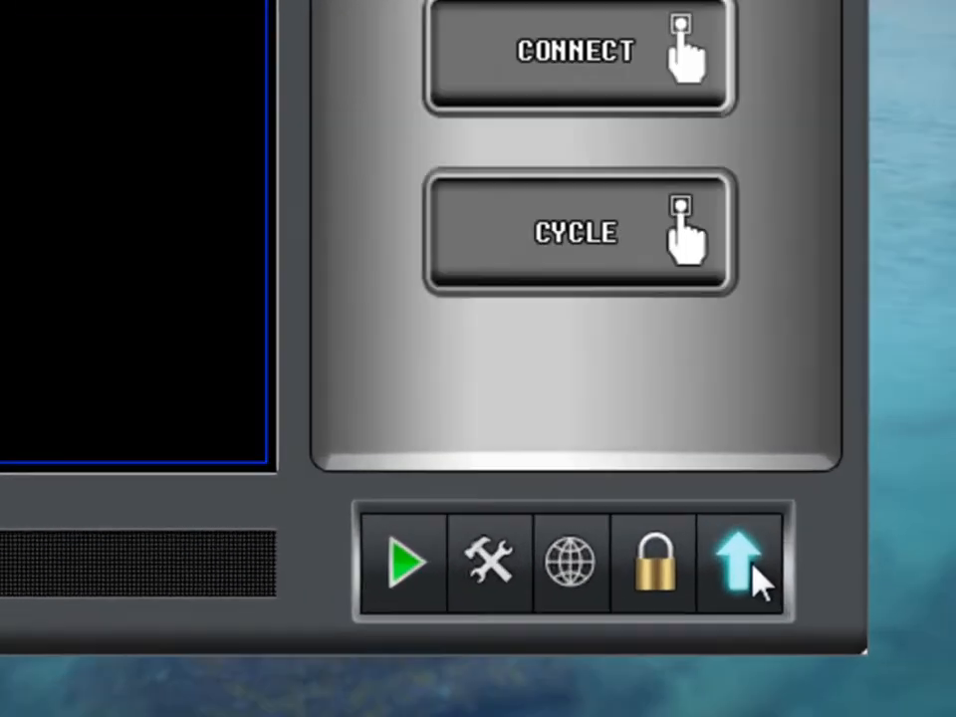
- Open the E-map setup and start exporting the Ground Analogue map
click(886, 644)
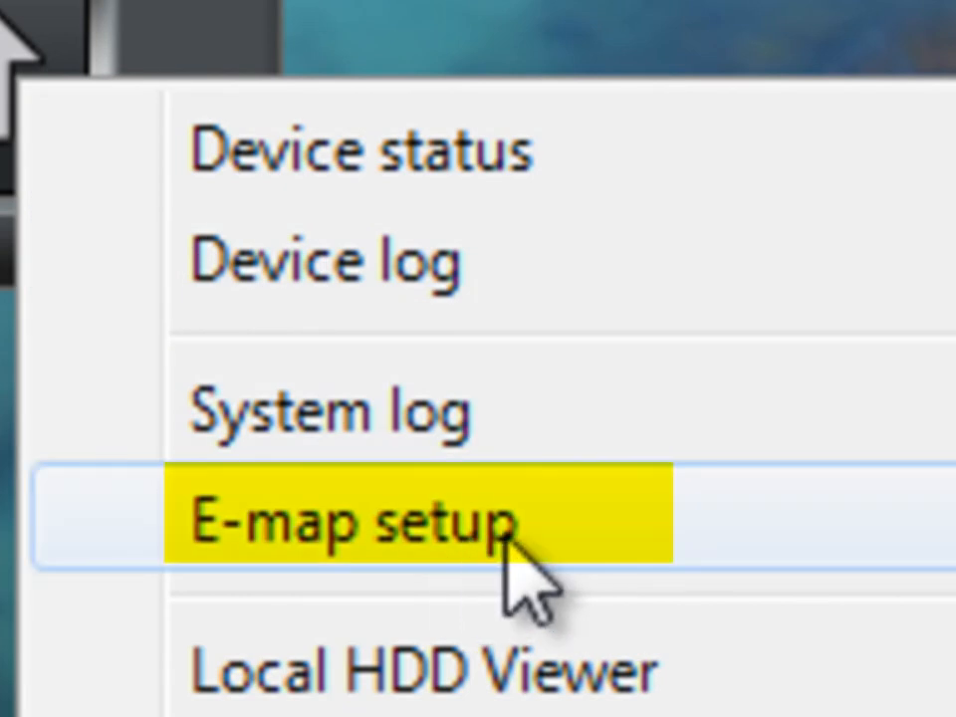
click(538, 544)
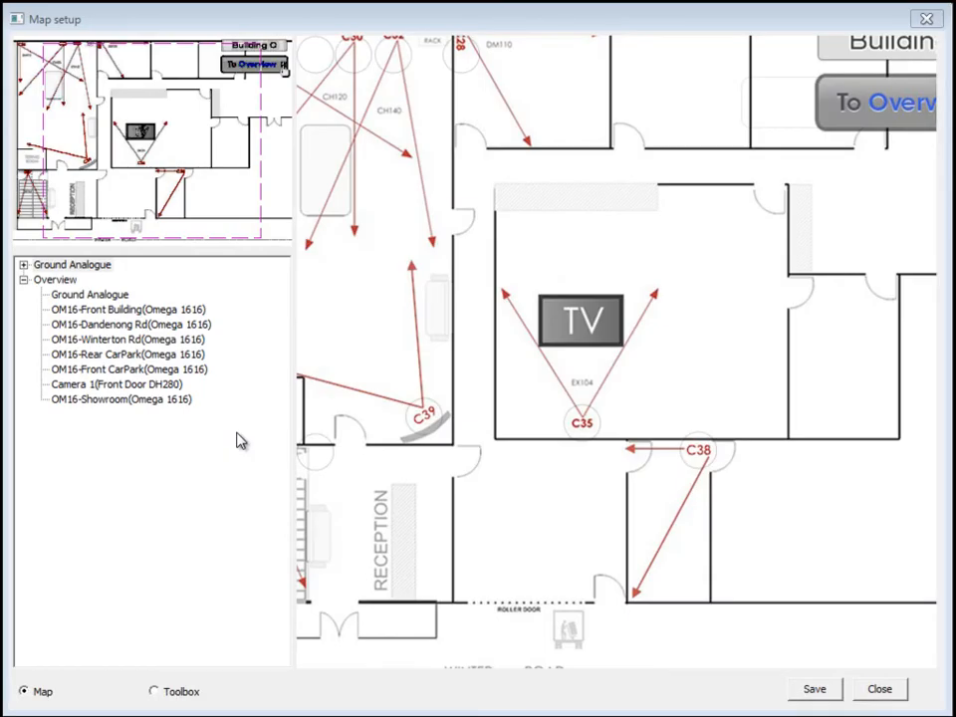
click(62, 265)
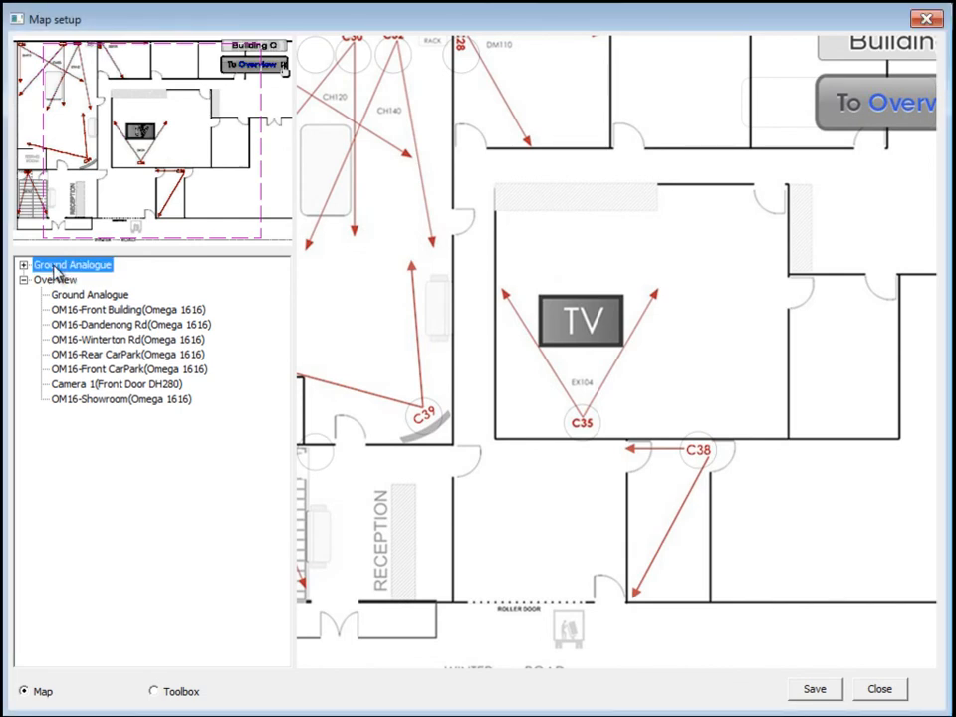
right_click(56, 269)
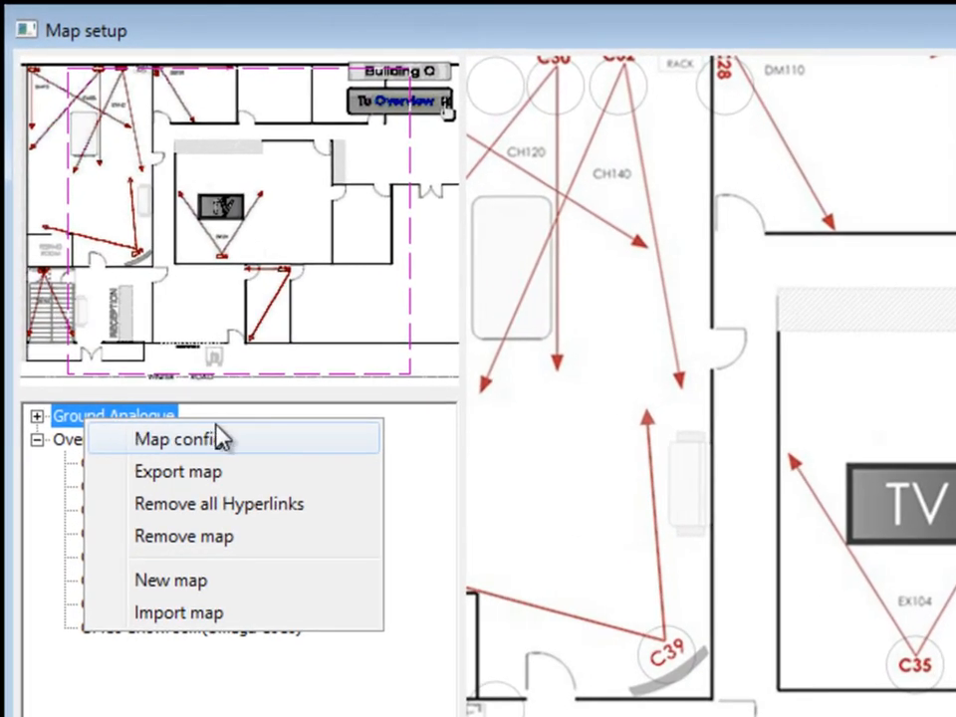
click(228, 478)
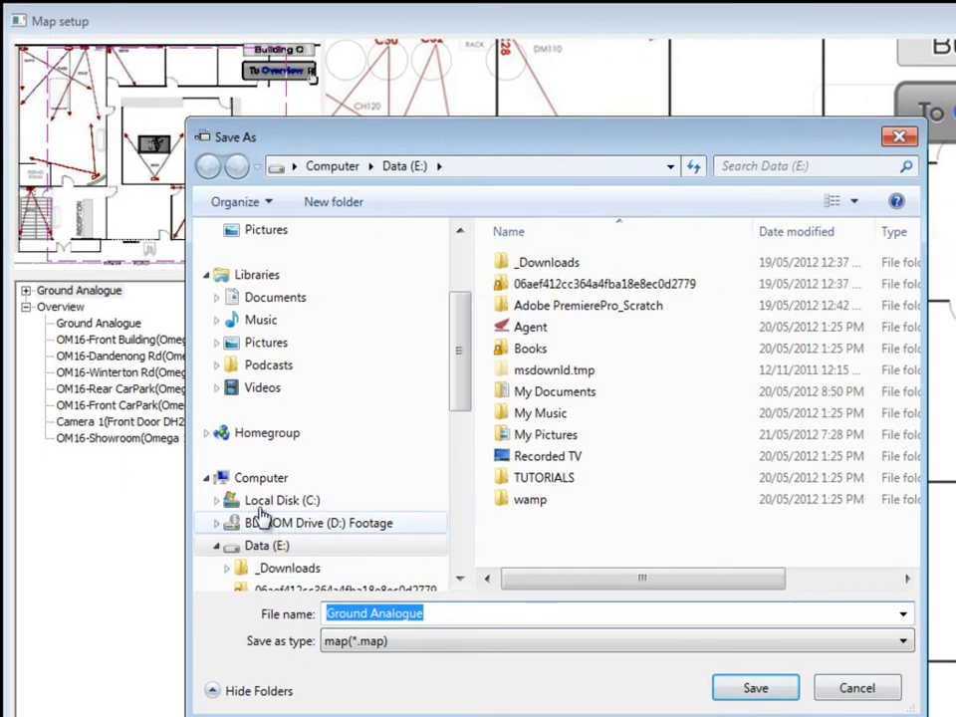
- Save the exported map on the Data (E:) drive as Ground Analogue 20120521
click(247, 510)
click(304, 554)
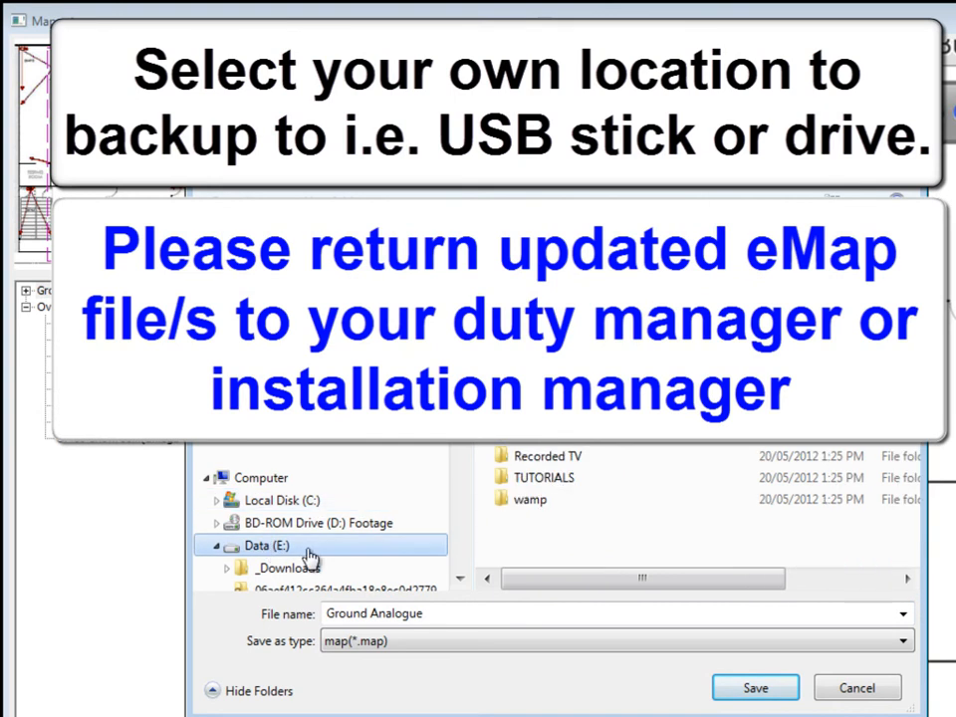
click(441, 612)
click(438, 616)
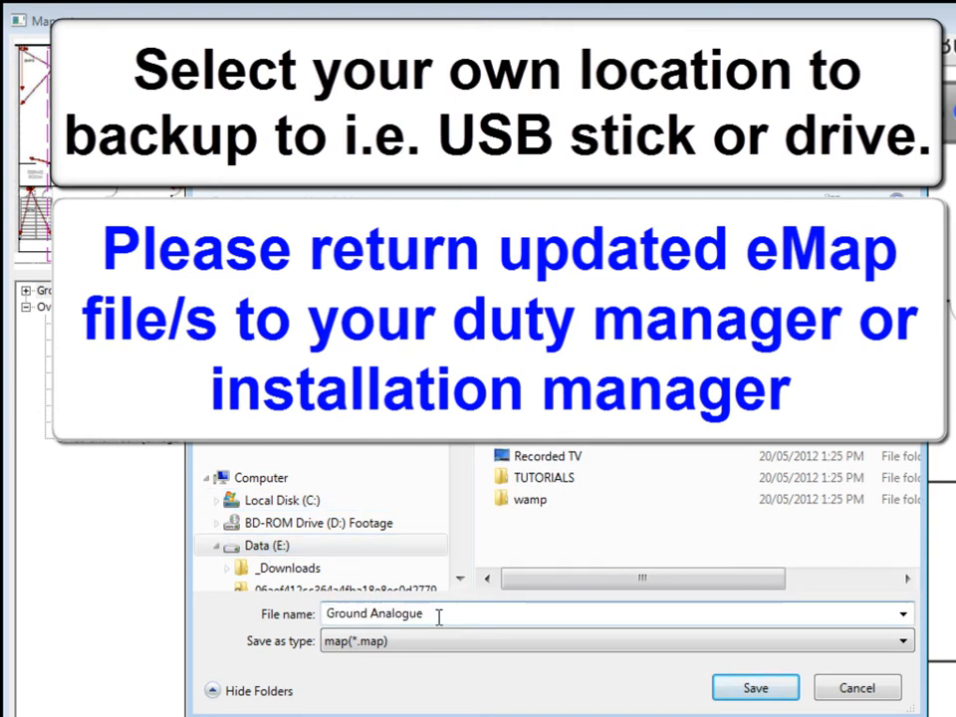
text(2012)
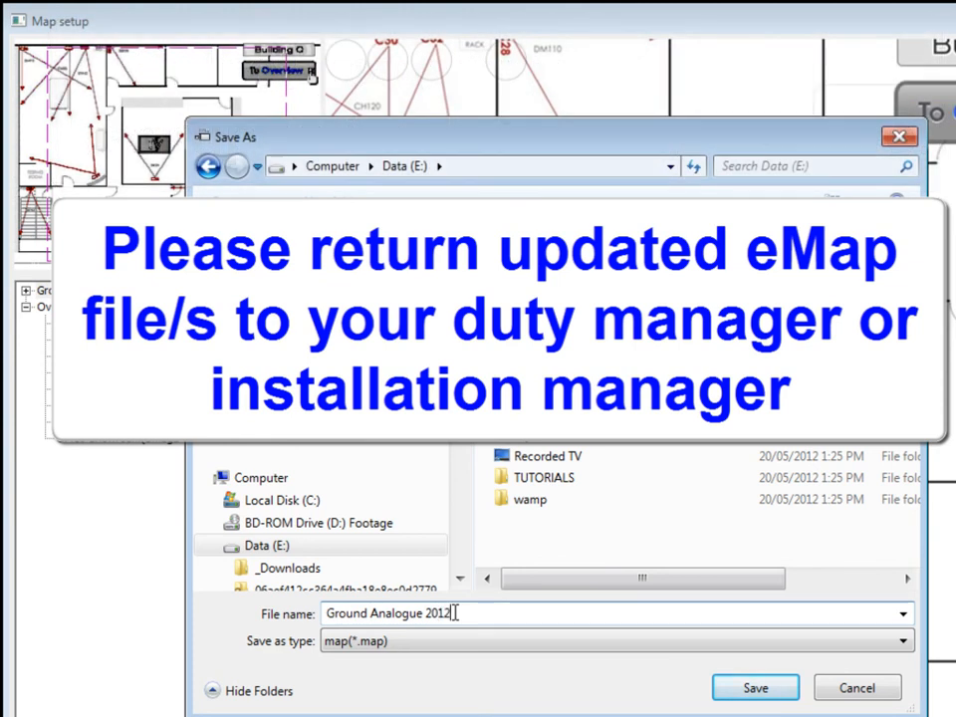
text(0521)
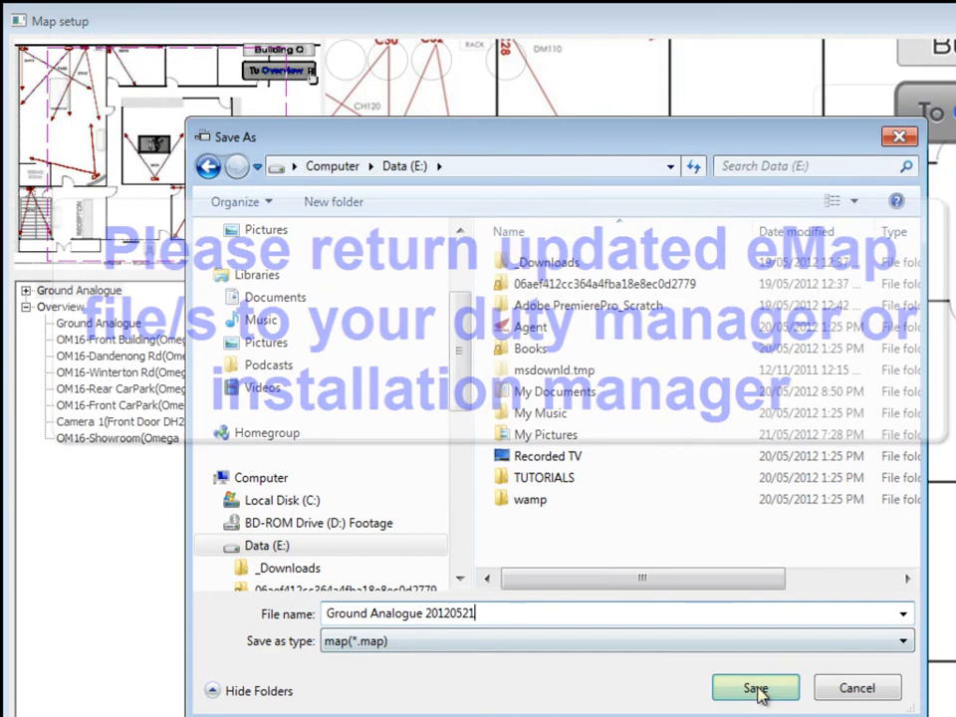
click(757, 689)
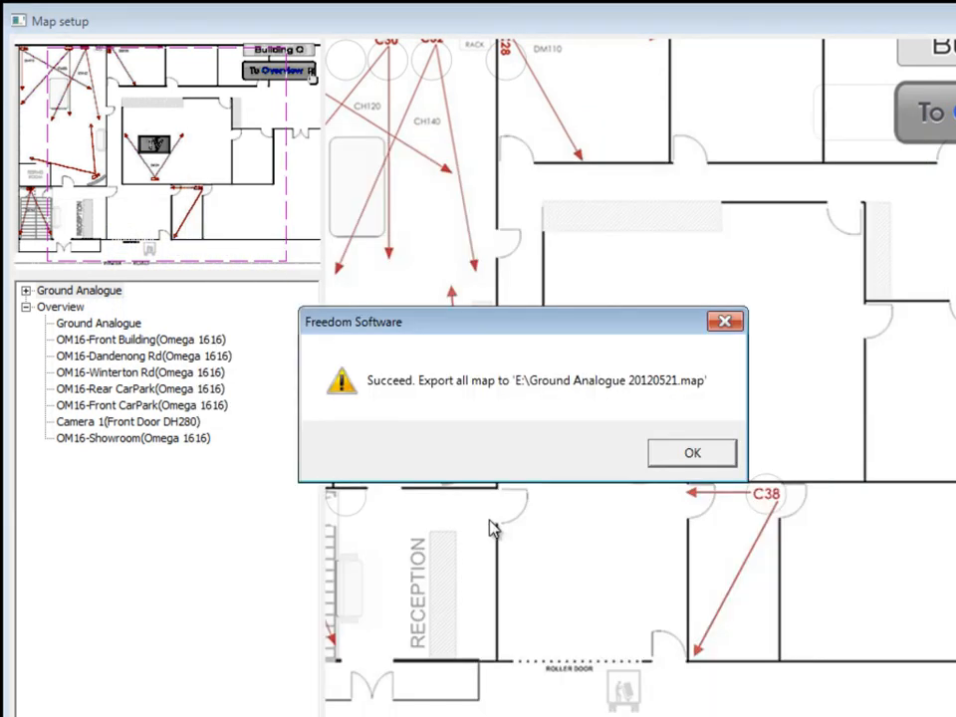
click(697, 454)
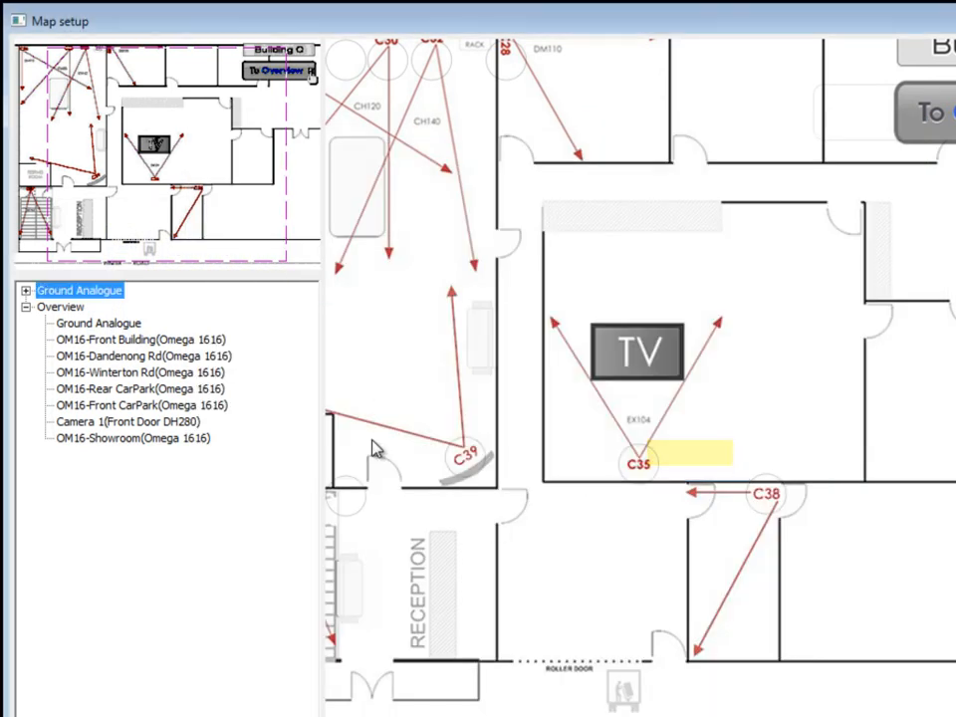
- Export the Overview map to the Data (E:) drive as Overview 20120521 and close the map setup
double_click(60, 309)
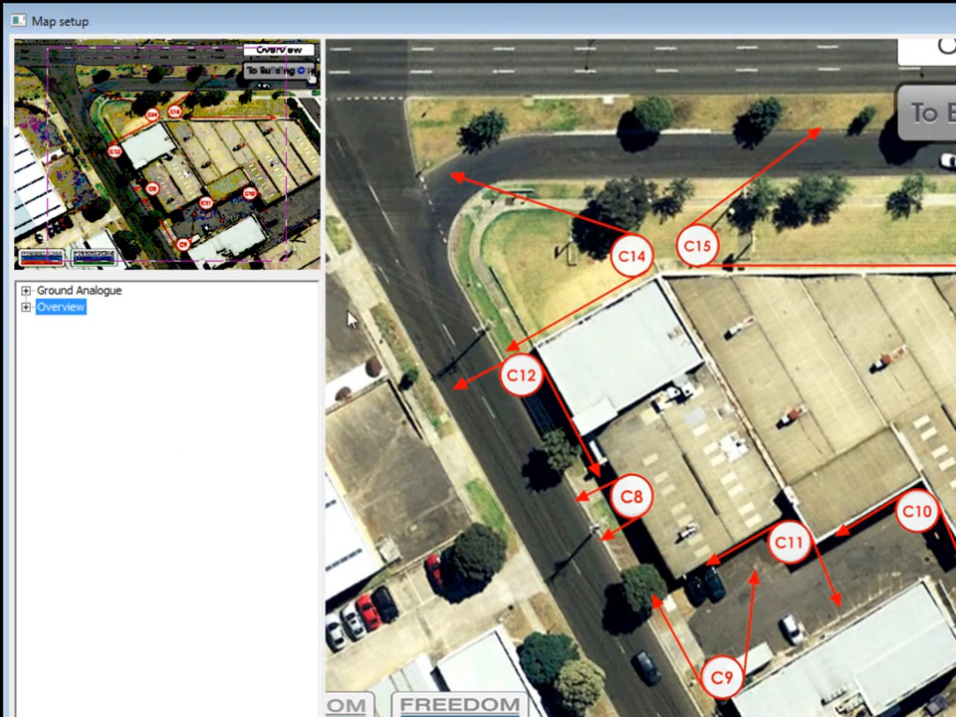
right_click(60, 311)
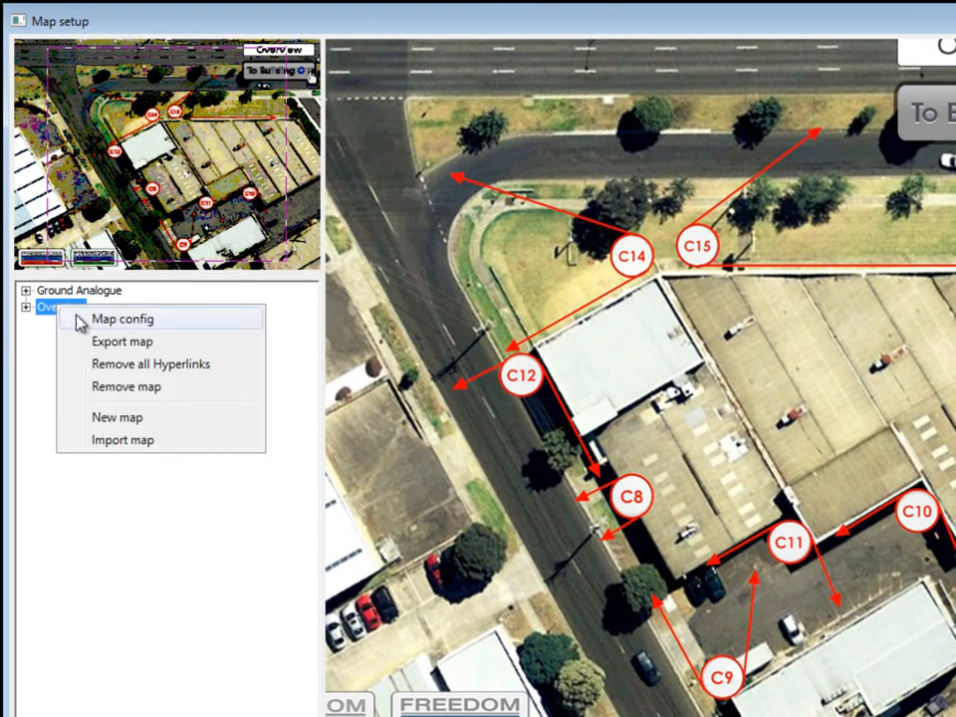
click(124, 342)
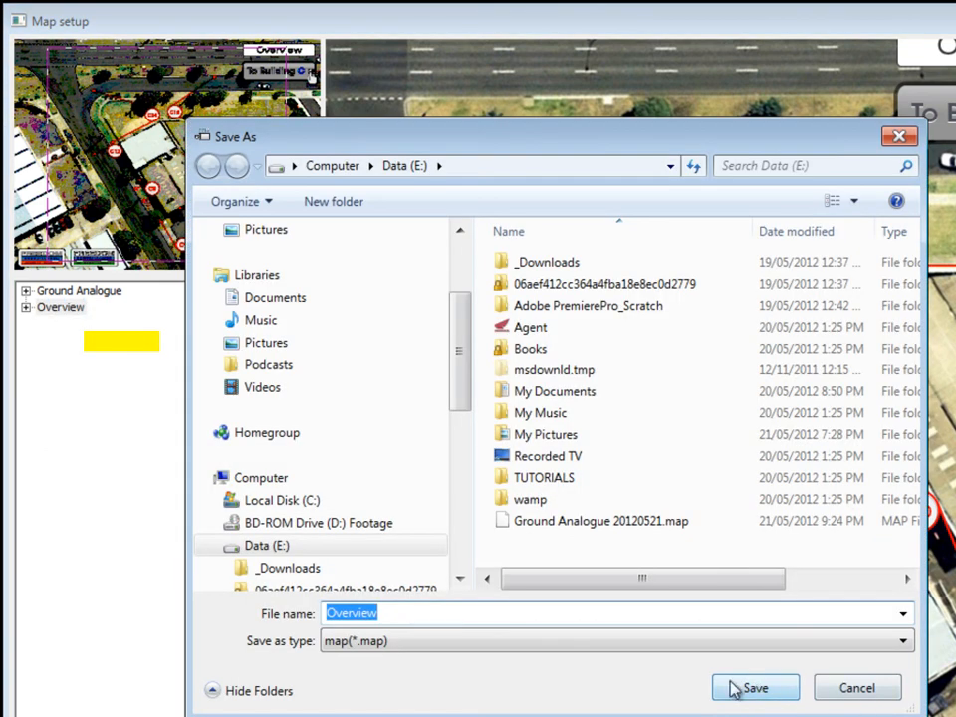
click(423, 611)
text(20120521)
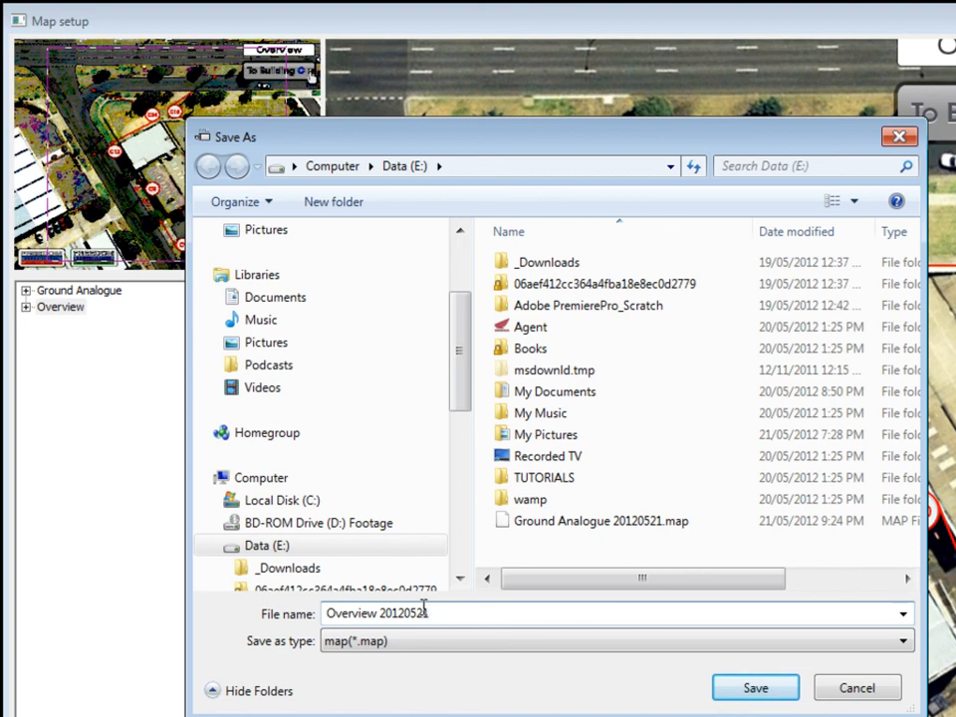
click(778, 692)
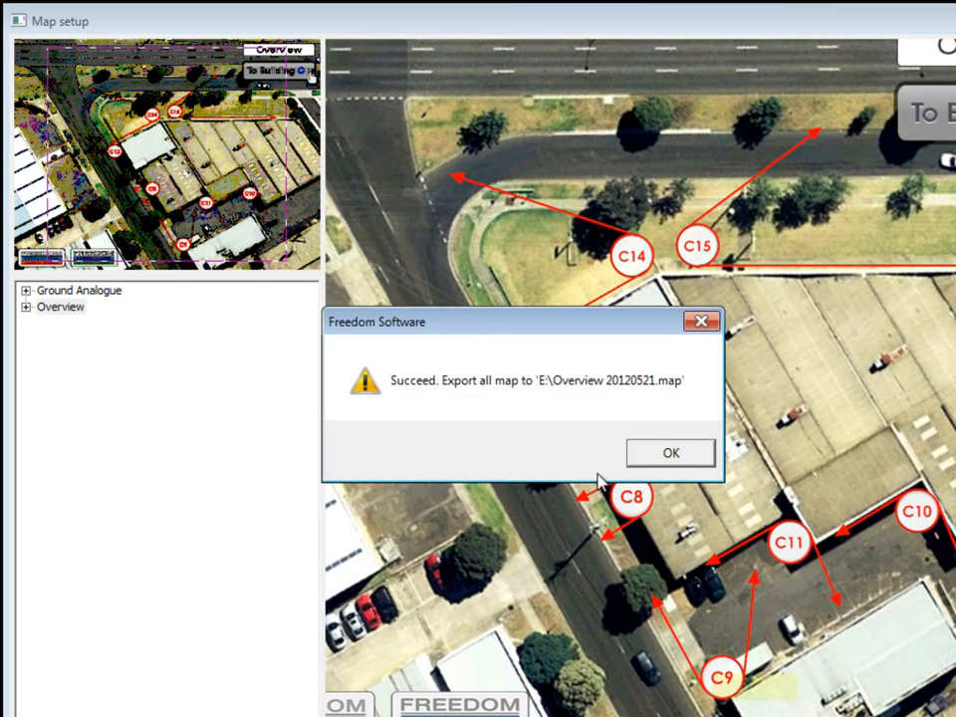
click(672, 455)
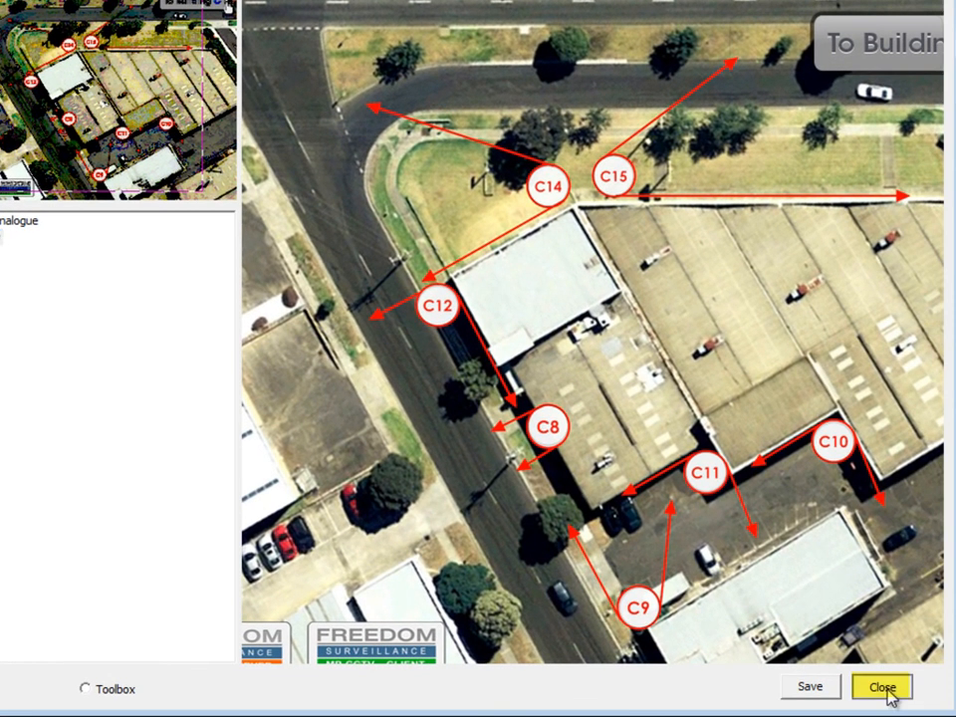
click(884, 688)
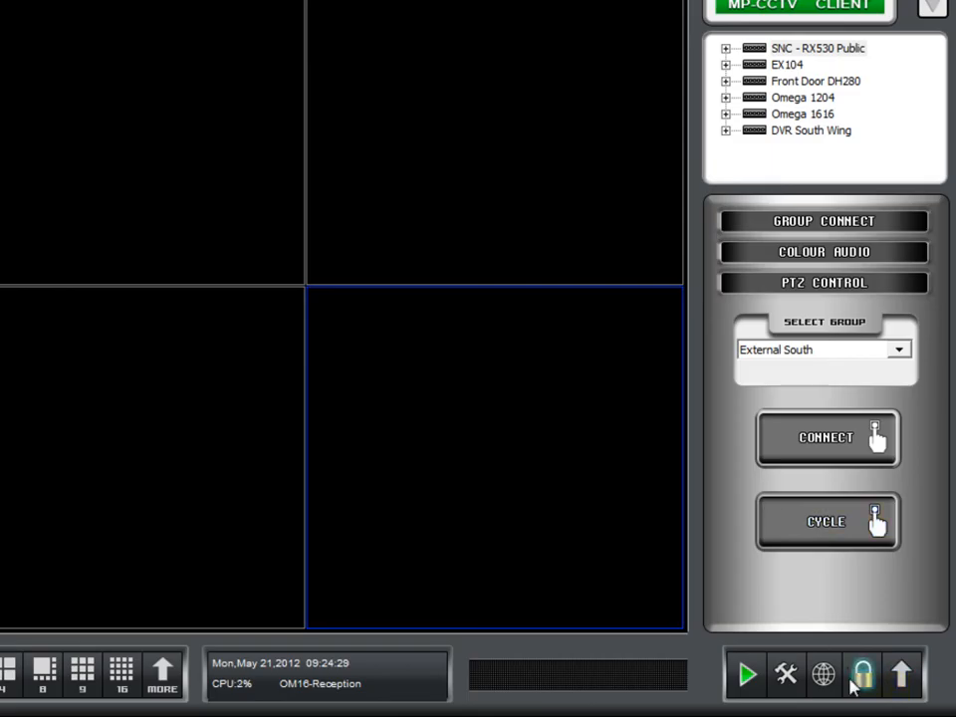